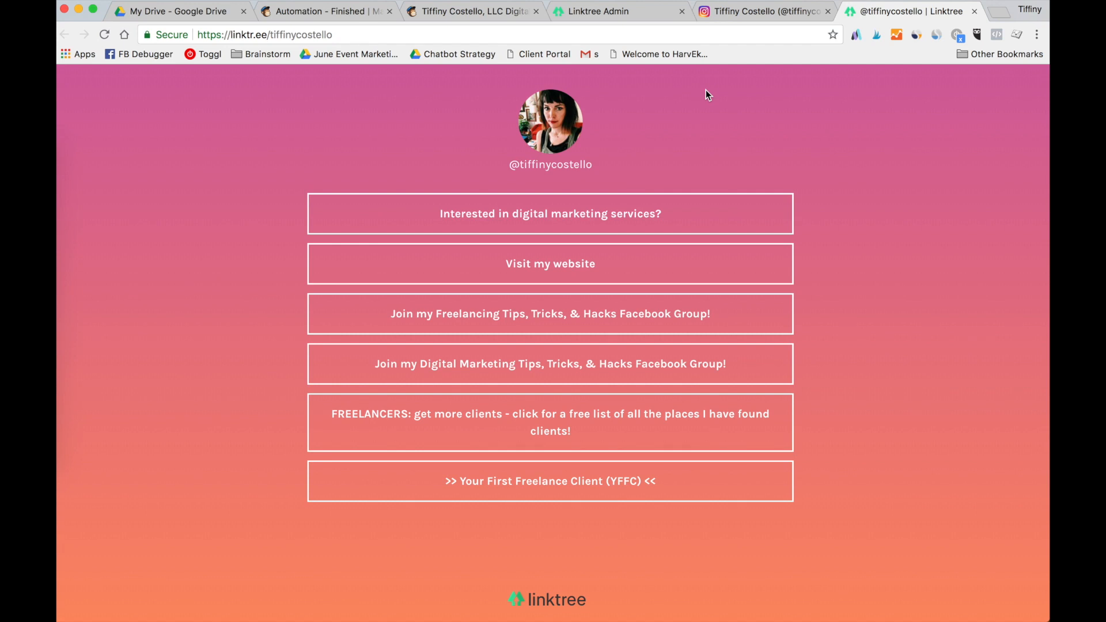
- In the Linktree admin, disable and delete the "Interested in digital marketing services?" link, and dismiss the bio link tip
{"action": "left_click", "coordinate": [607, 10]}
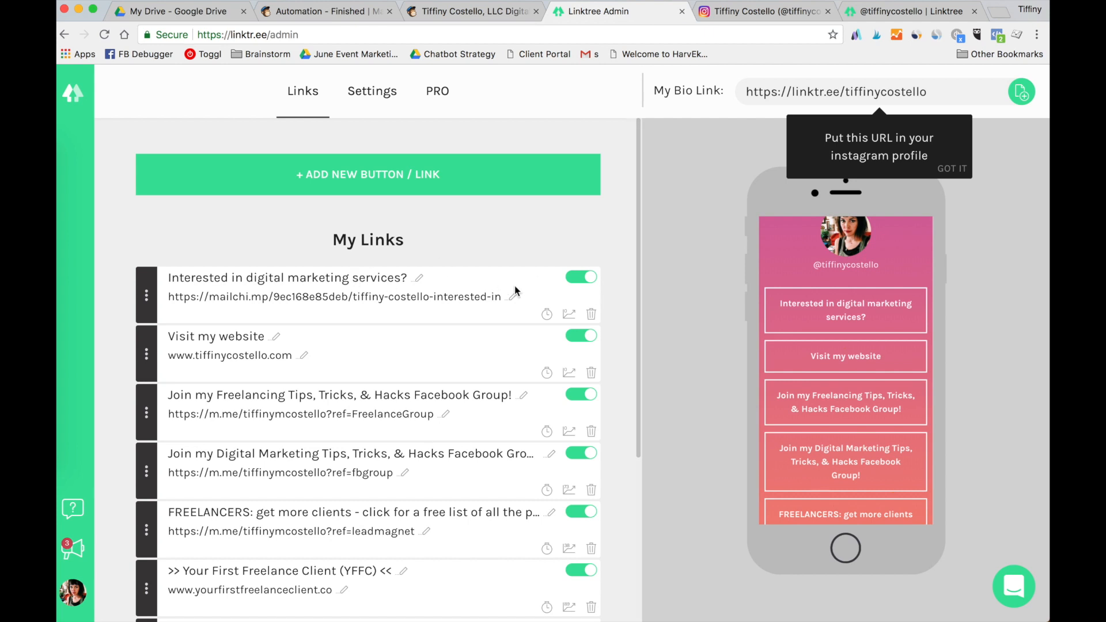
{"action": "scroll", "coordinate": [812, 469], "scroll_direction": "down", "scroll_amount": 3}
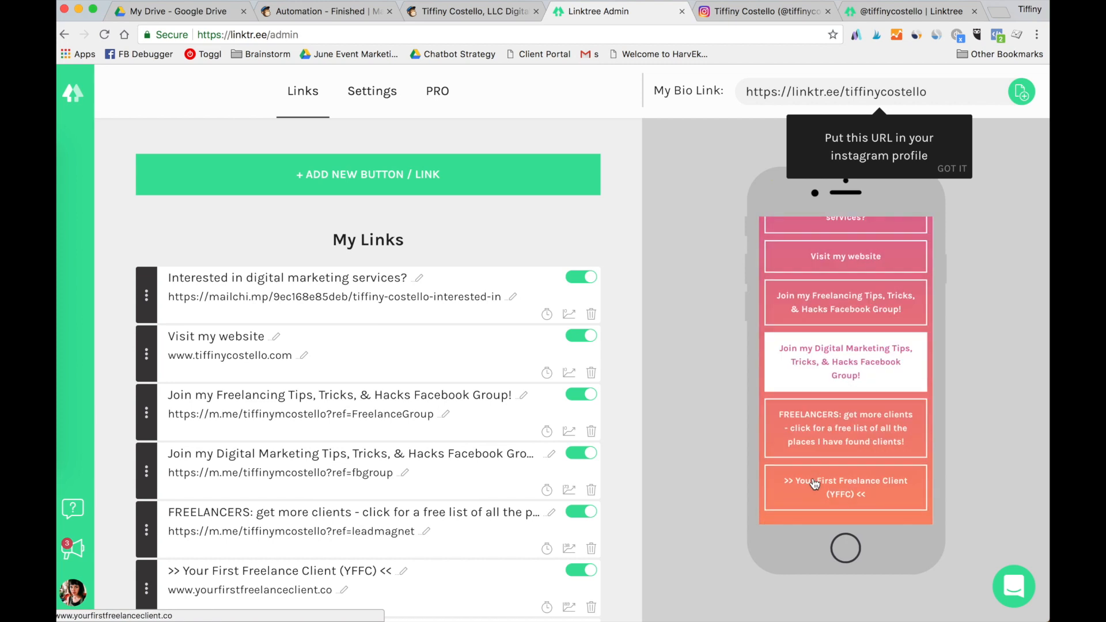
{"action": "left_click", "coordinate": [581, 278]}
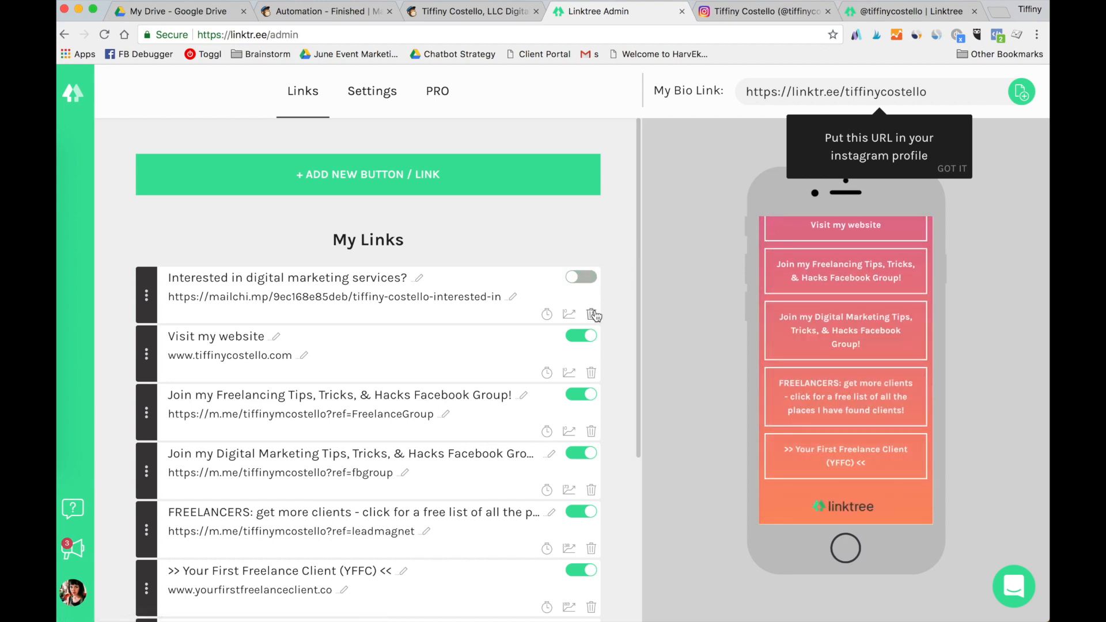
{"action": "left_click", "coordinate": [590, 313]}
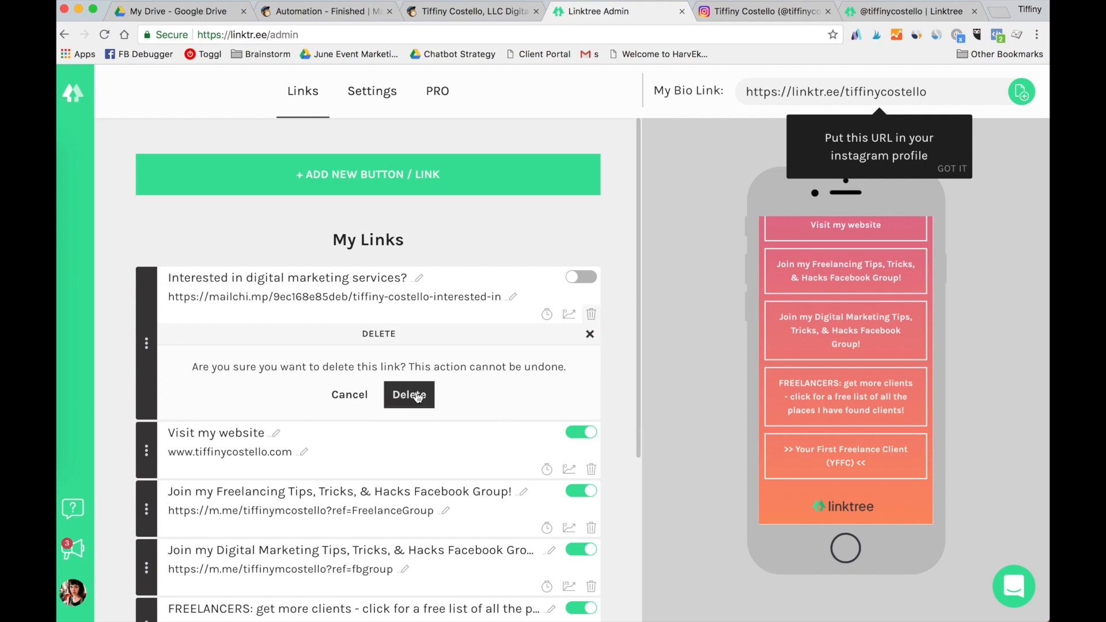
{"action": "left_click", "coordinate": [417, 394]}
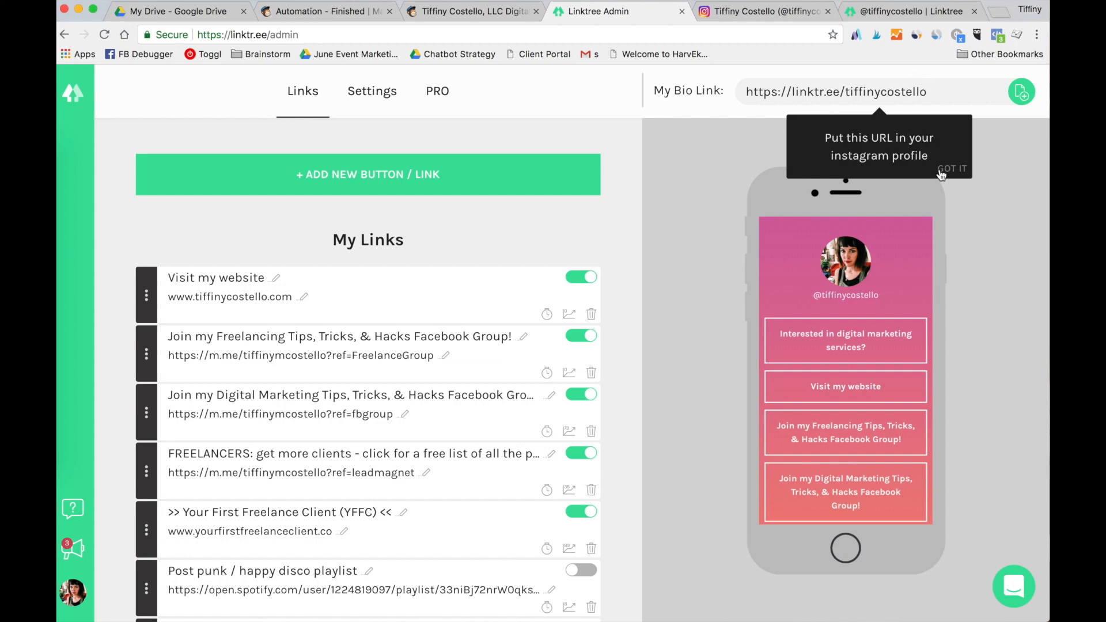
{"action": "left_click", "coordinate": [955, 170]}
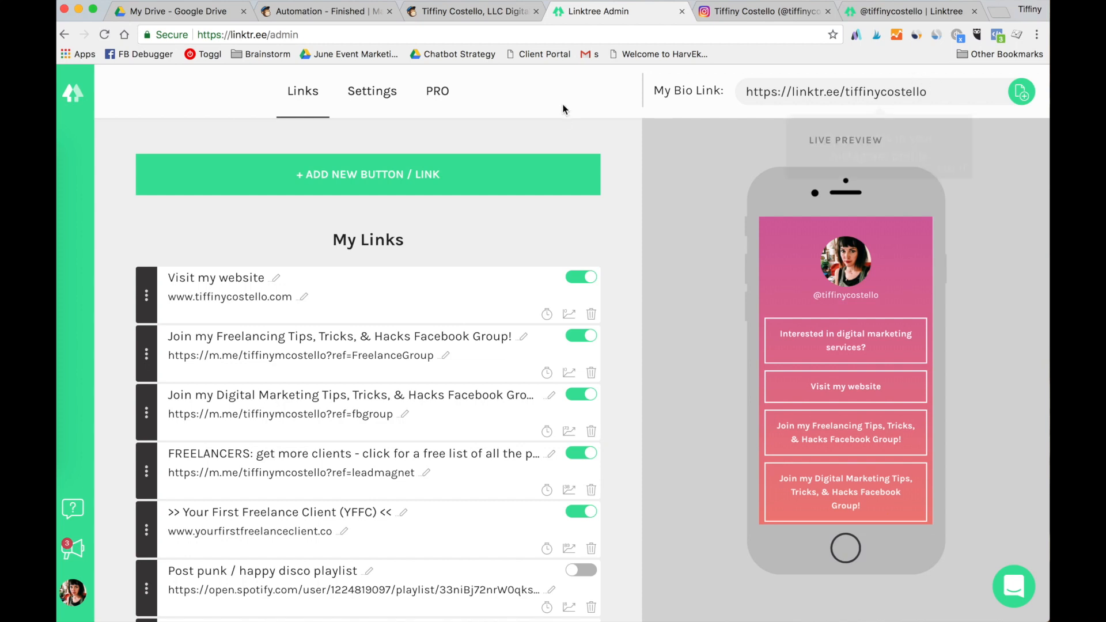
- Switch to the MailChimp account and start creating a new list from its lists overview
{"action": "left_click", "coordinate": [466, 14]}
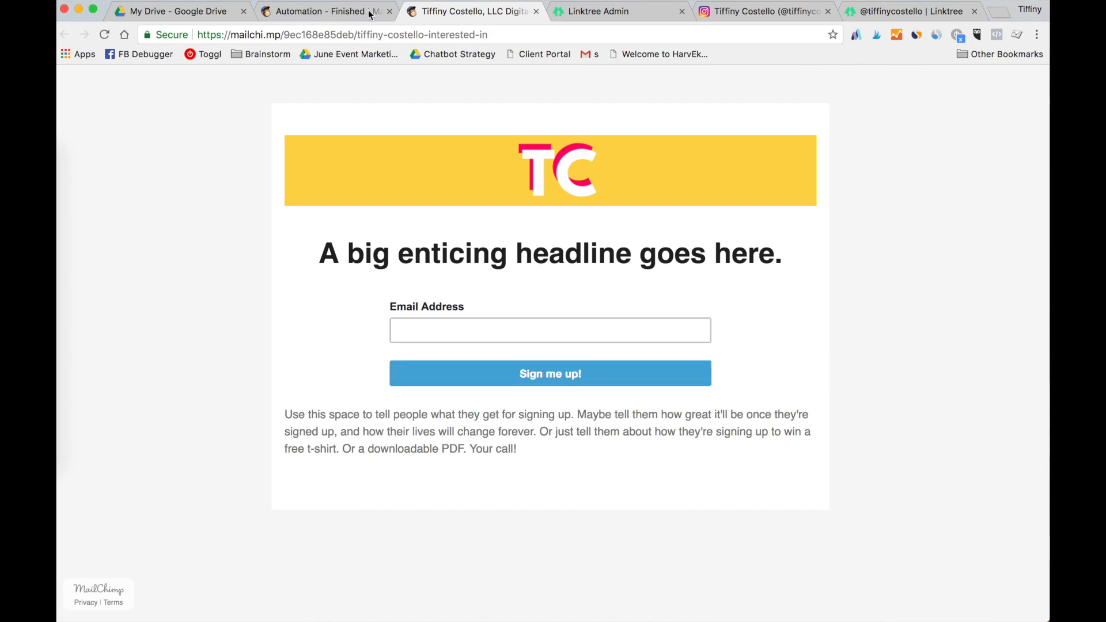
{"action": "left_click", "coordinate": [346, 11]}
{"action": "left_click", "coordinate": [133, 103]}
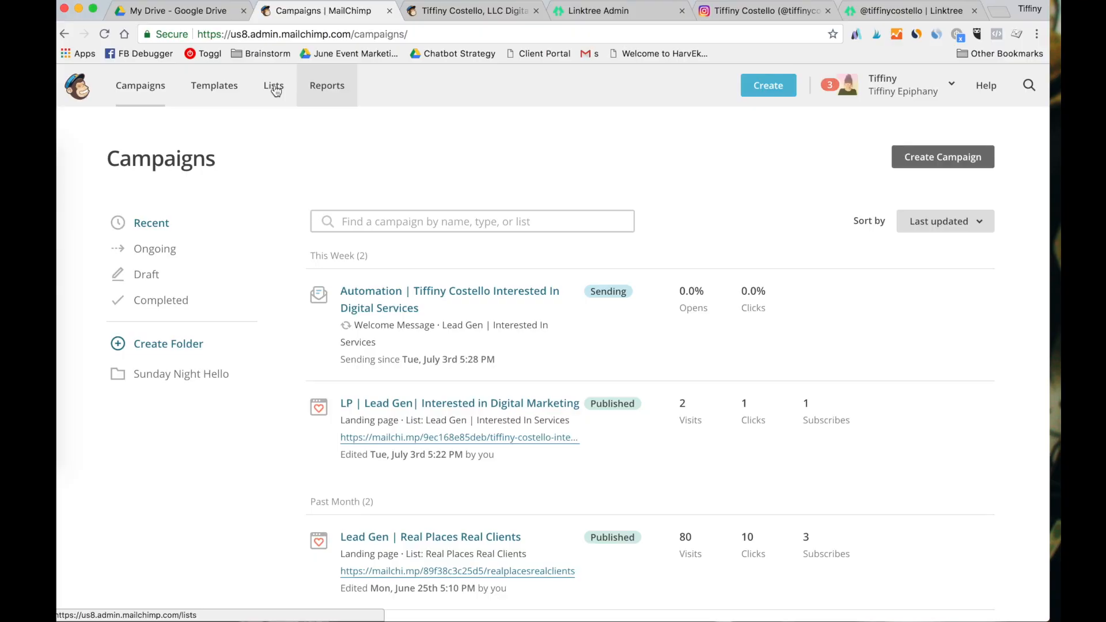
{"action": "left_click", "coordinate": [274, 88]}
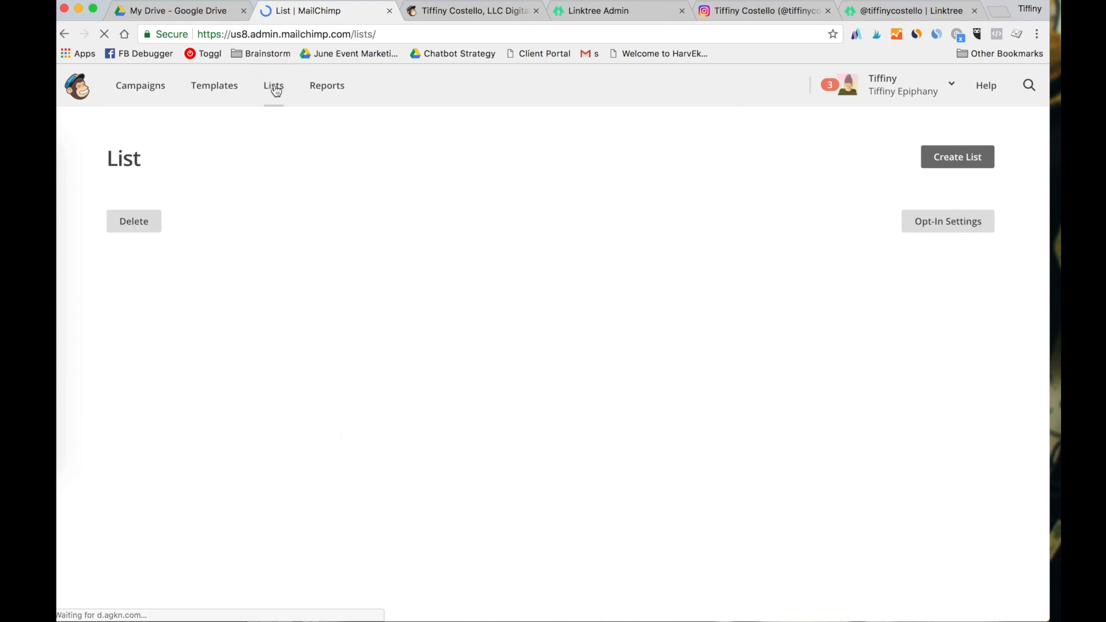
{"action": "left_click", "coordinate": [954, 160]}
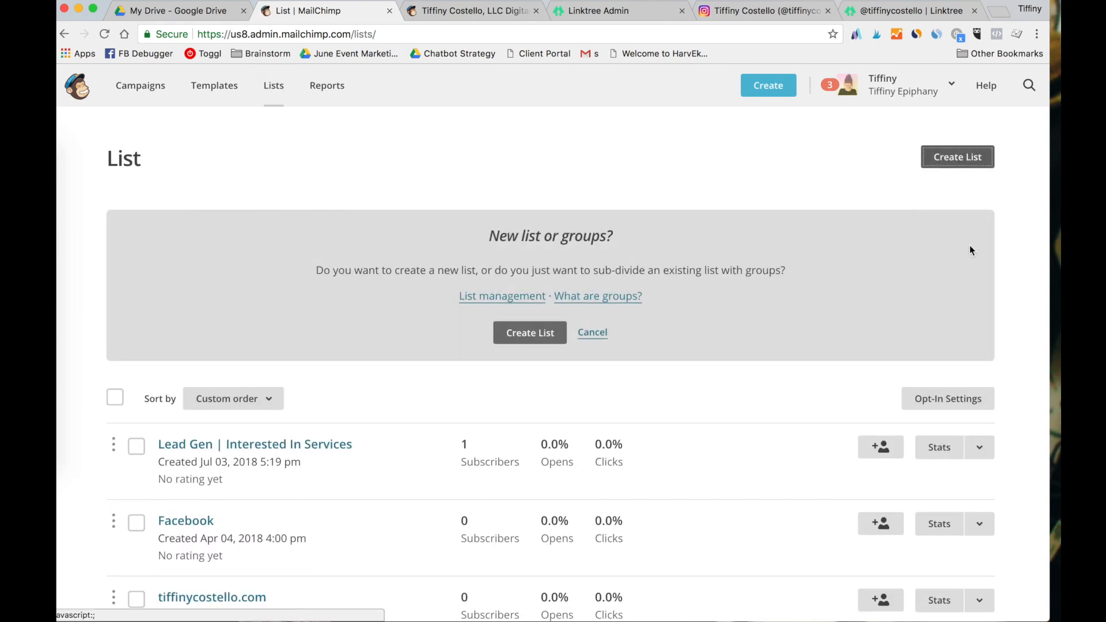
{"action": "left_click", "coordinate": [509, 337]}
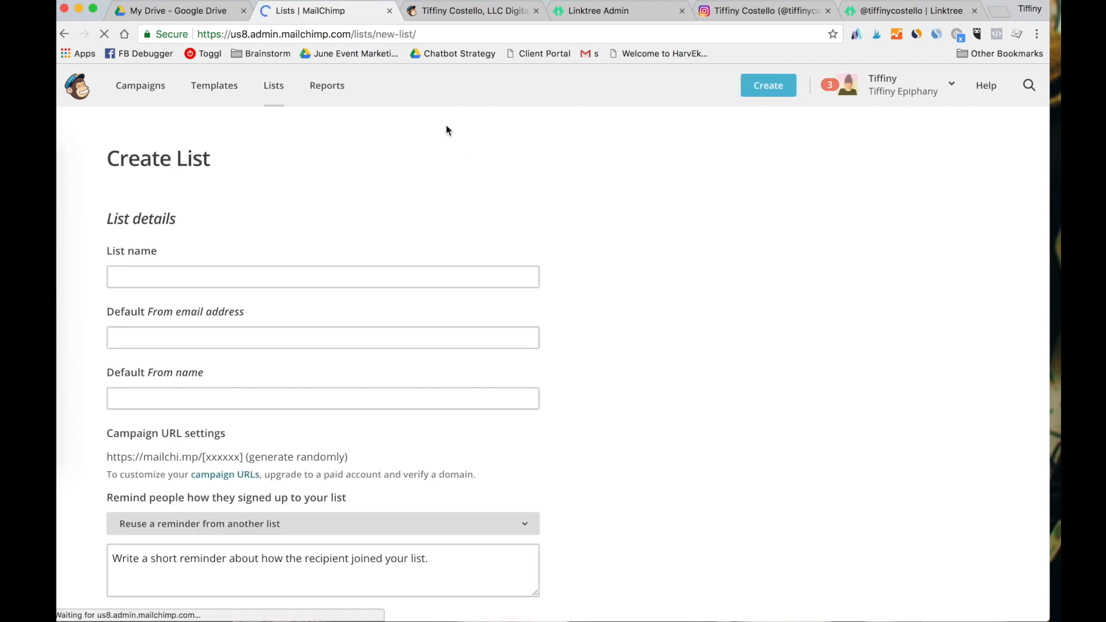
- Name the new list "List List" and try to fill in the default From email address
{"action": "left_click", "coordinate": [450, 272]}
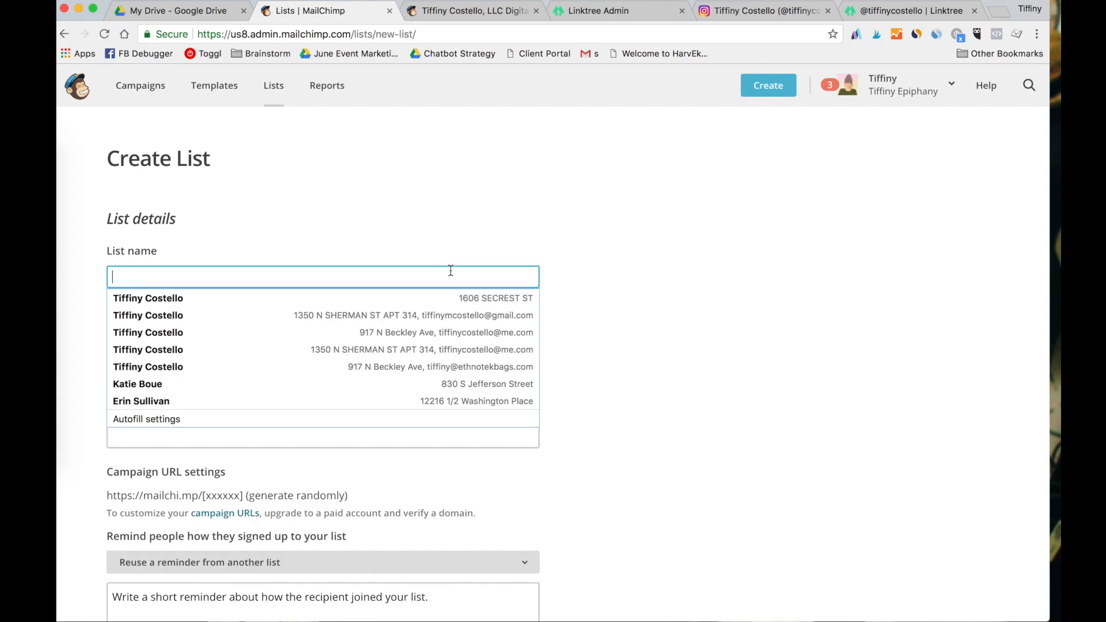
{"action": "type", "text": "List List"}
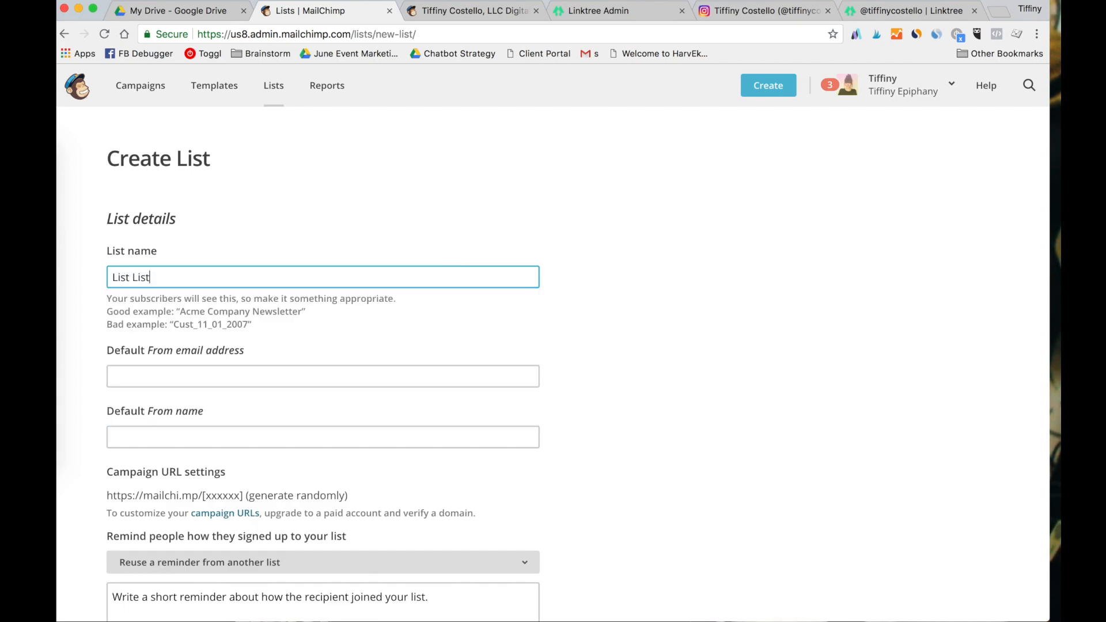
{"action": "left_click", "coordinate": [320, 377]}
{"action": "type", "text": "tif"}
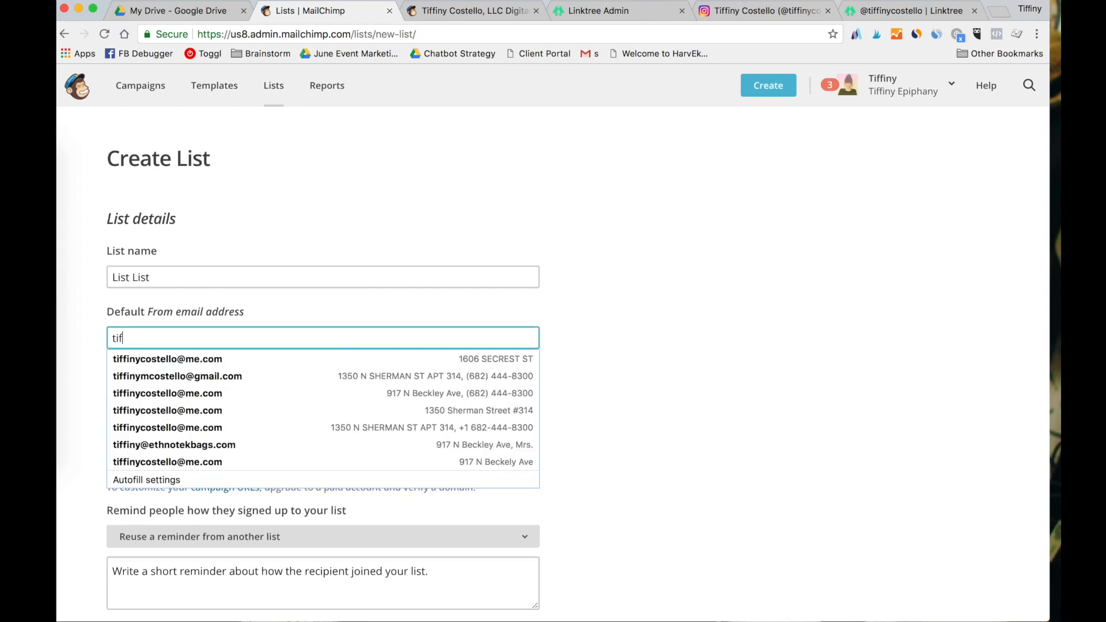
{"action": "key", "text": "Return"}
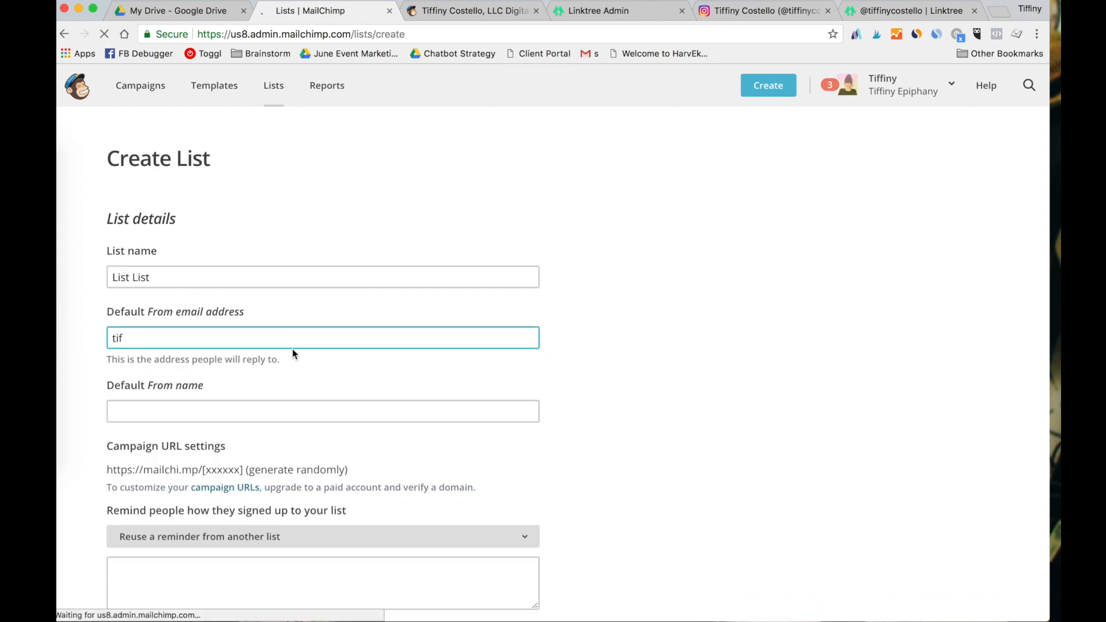
{"action": "left_click", "coordinate": [291, 337]}
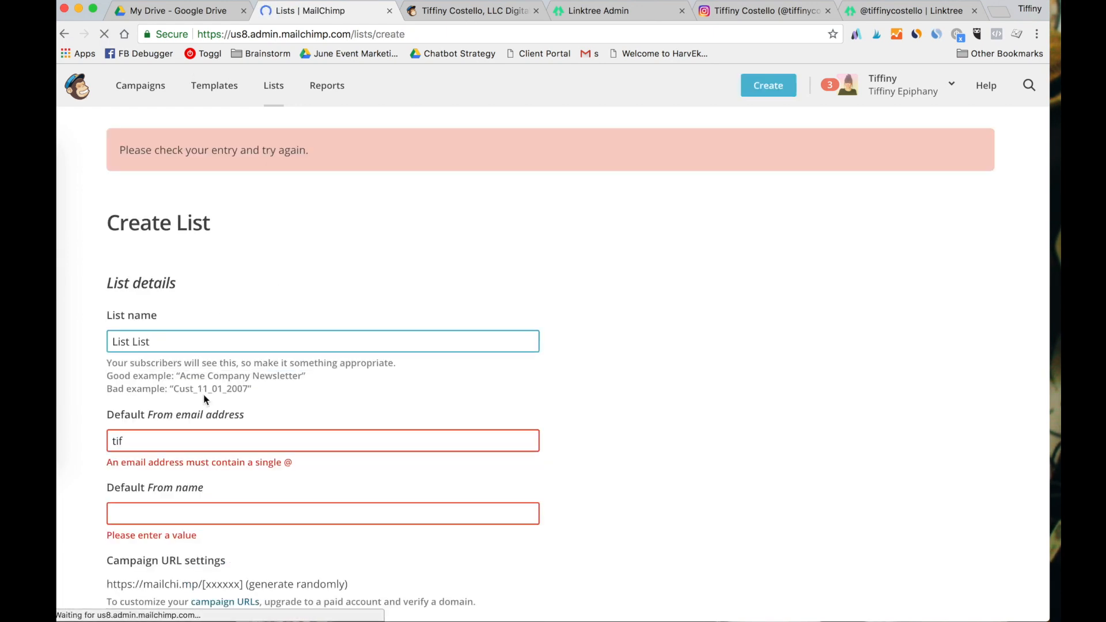
- Fill in the default From email address and From name using the owner's saved autofill details
{"action": "left_click", "coordinate": [191, 403]}
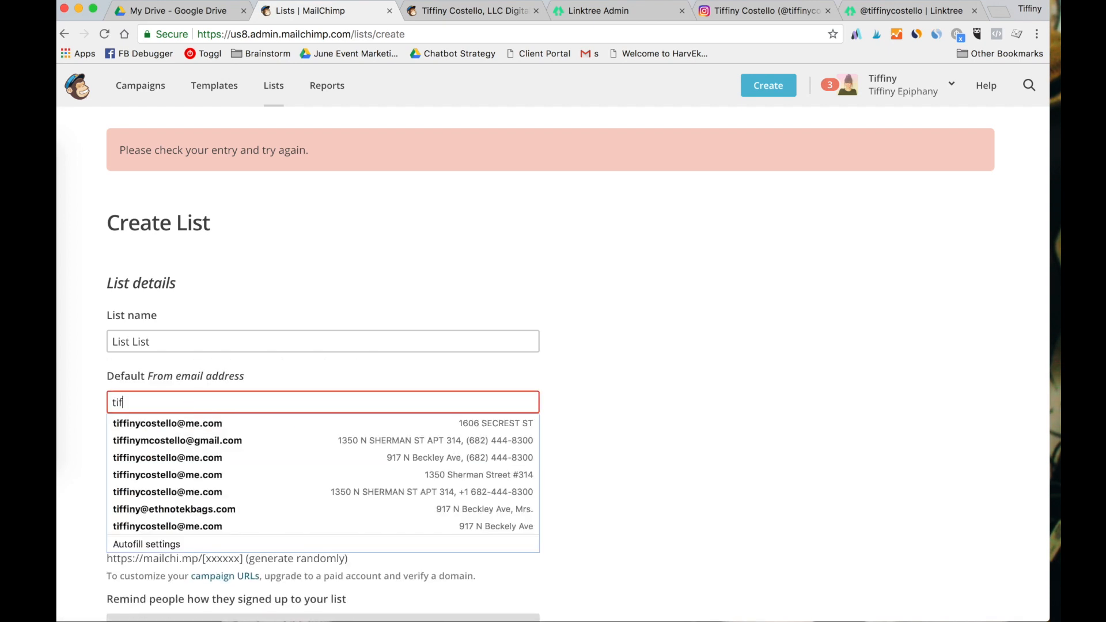
{"action": "type", "text": "tiffiny"}
{"action": "left_click", "coordinate": [195, 425]}
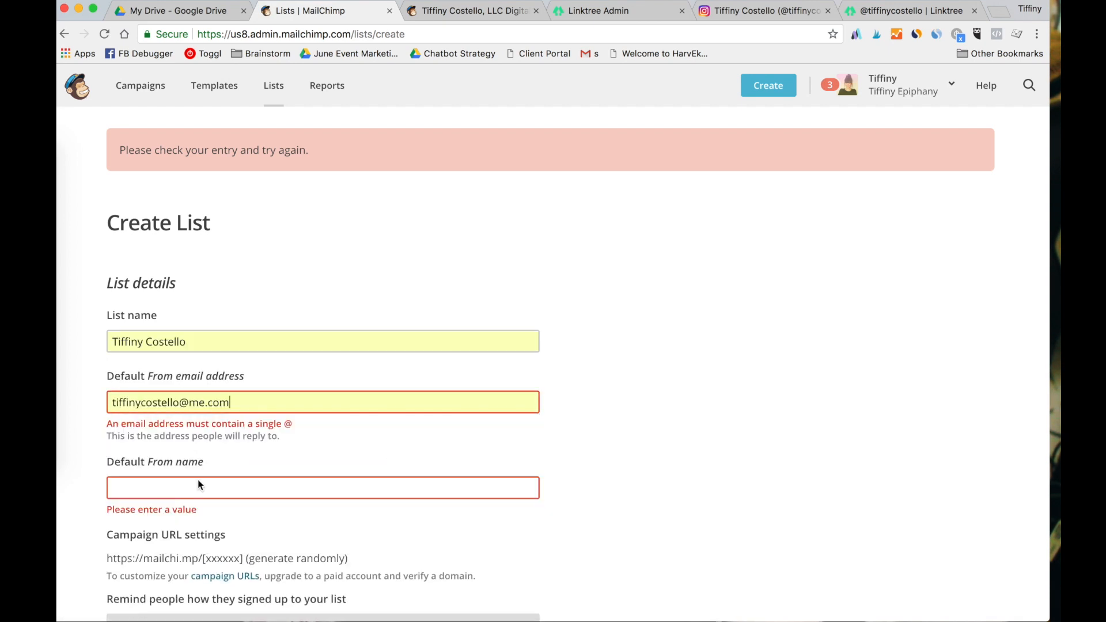
{"action": "left_click", "coordinate": [197, 492]}
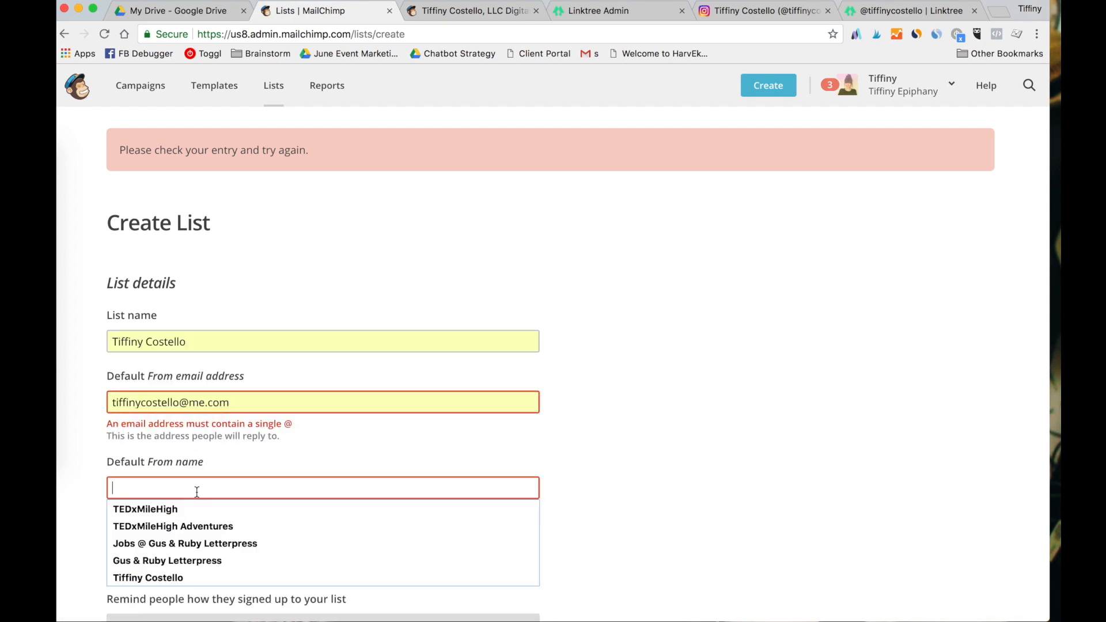
{"action": "left_click", "coordinate": [191, 576]}
- Reuse the signup reminder from the owner's website list and edit it to read "You joined from a form."
{"action": "scroll", "coordinate": [257, 410], "scroll_direction": "down", "scroll_amount": 5}
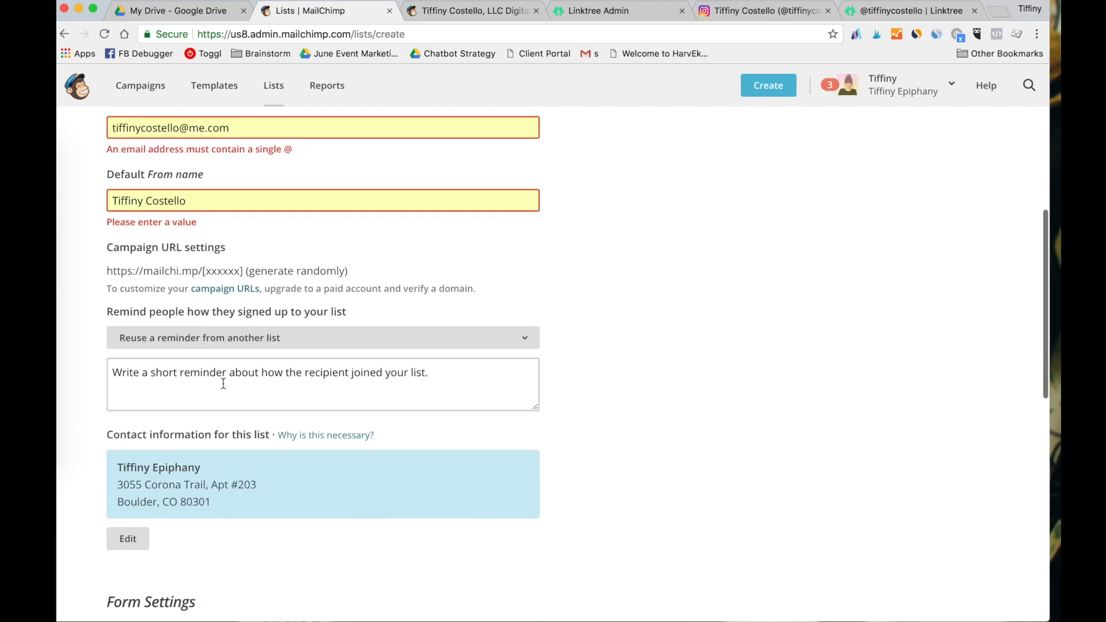
{"action": "left_click", "coordinate": [232, 336]}
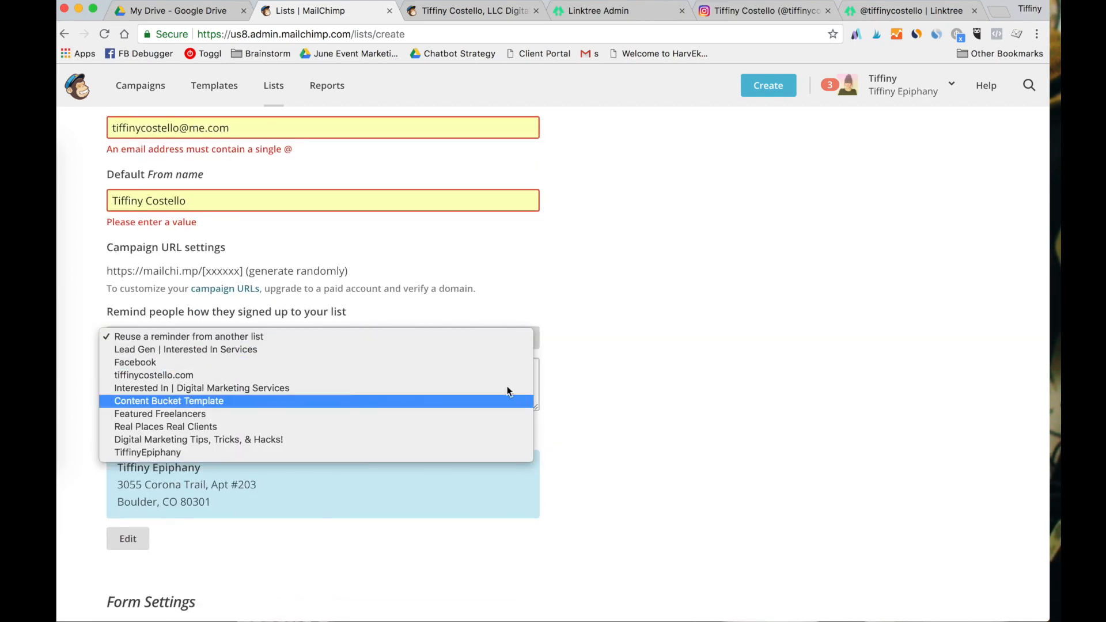
{"action": "left_click", "coordinate": [163, 375]}
{"action": "left_click_drag", "start_coordinate": [334, 375], "coordinate": [206, 376]}
{"action": "type", "text": "form."}
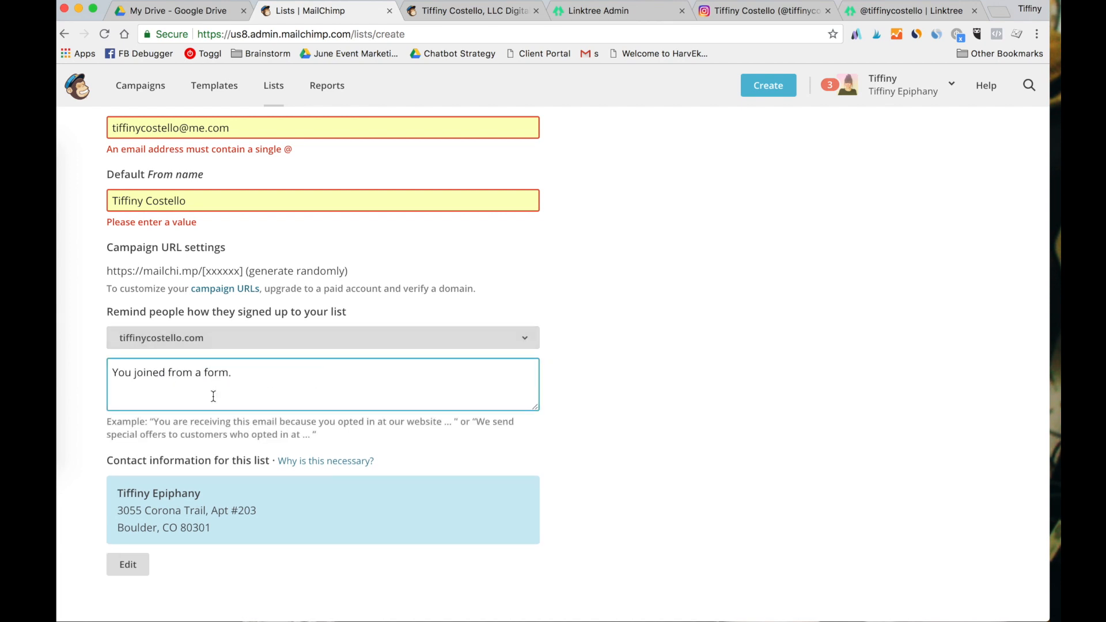
- Review the list details, form settings and notification options, and save the new list
{"action": "scroll", "coordinate": [213, 396], "scroll_direction": "down", "scroll_amount": 10}
{"action": "scroll", "coordinate": [163, 352], "scroll_direction": "up", "scroll_amount": 2}
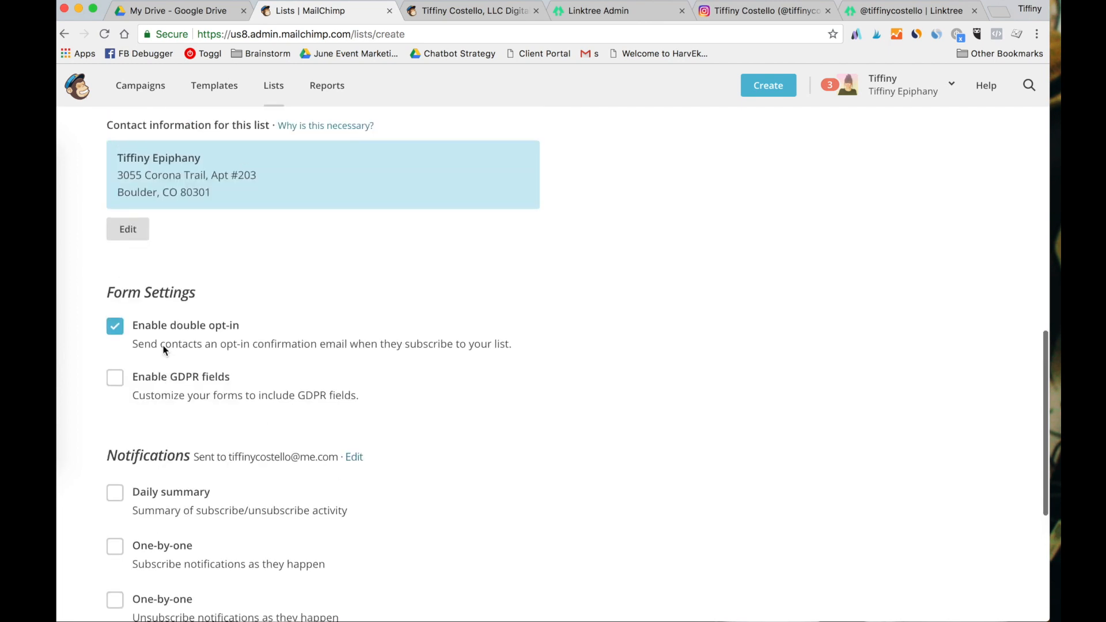
{"action": "scroll", "coordinate": [163, 353], "scroll_direction": "up", "scroll_amount": 12}
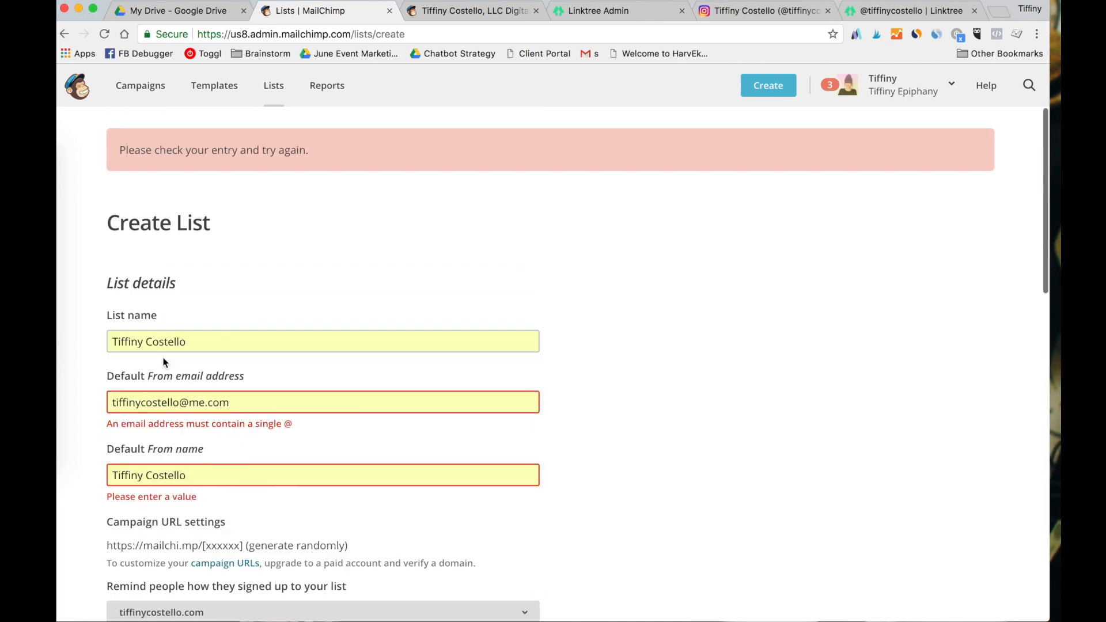
{"action": "scroll", "coordinate": [163, 361], "scroll_direction": "down", "scroll_amount": 12}
{"action": "scroll", "coordinate": [163, 358], "scroll_direction": "down", "scroll_amount": 3}
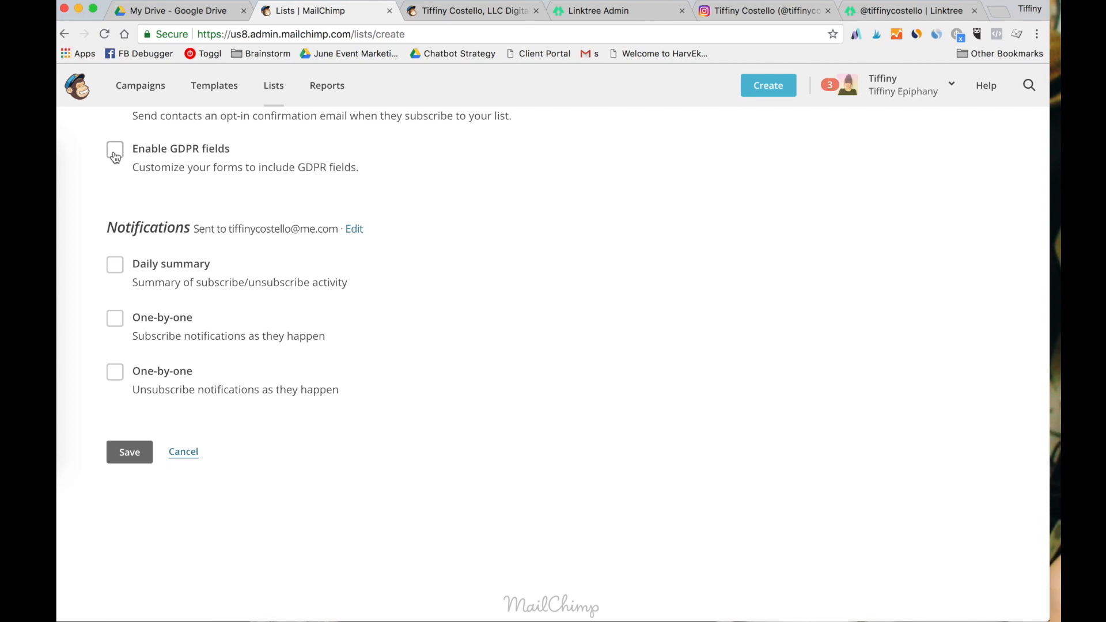
{"action": "scroll", "coordinate": [115, 156], "scroll_direction": "up", "scroll_amount": 3}
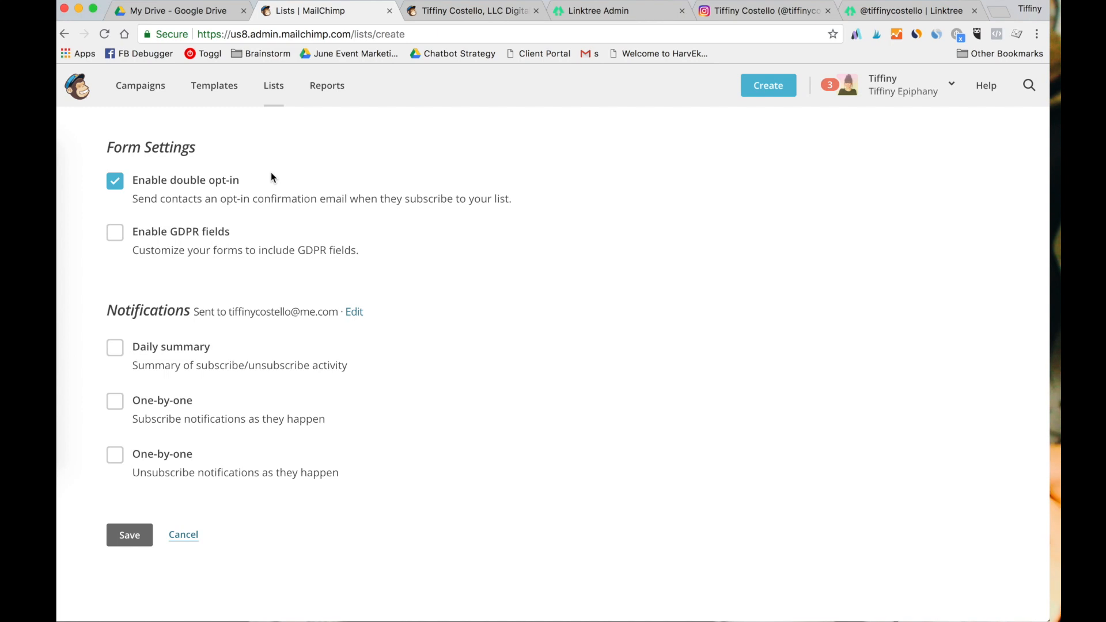
{"action": "left_click", "coordinate": [128, 536]}
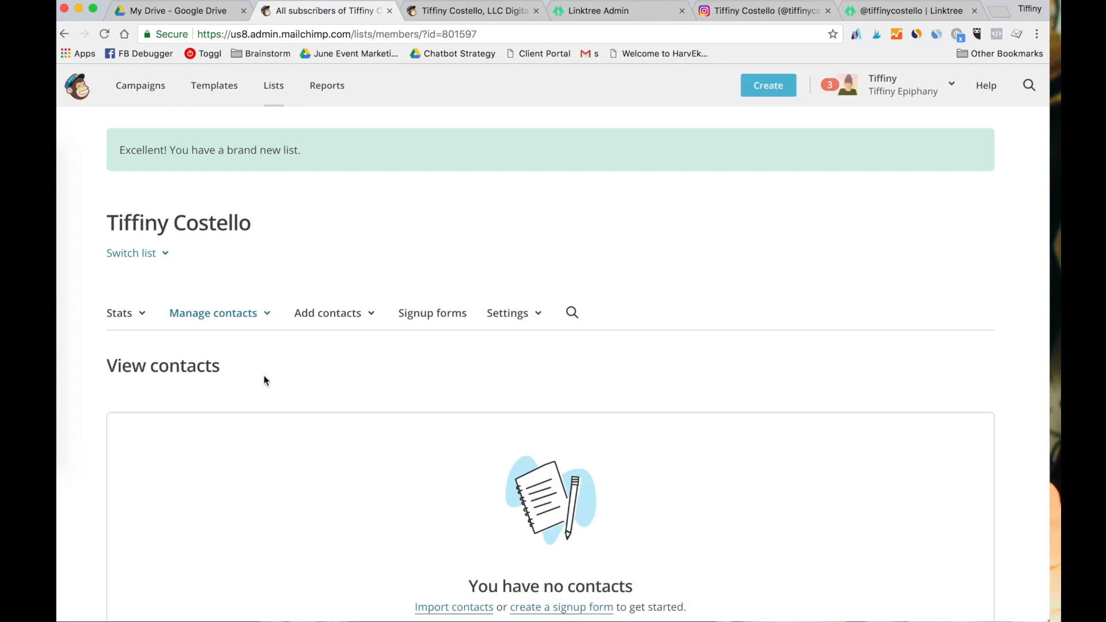
- Create a new signup landing page campaign and enter the owner's full name as the landing page name
{"action": "left_click", "coordinate": [146, 95]}
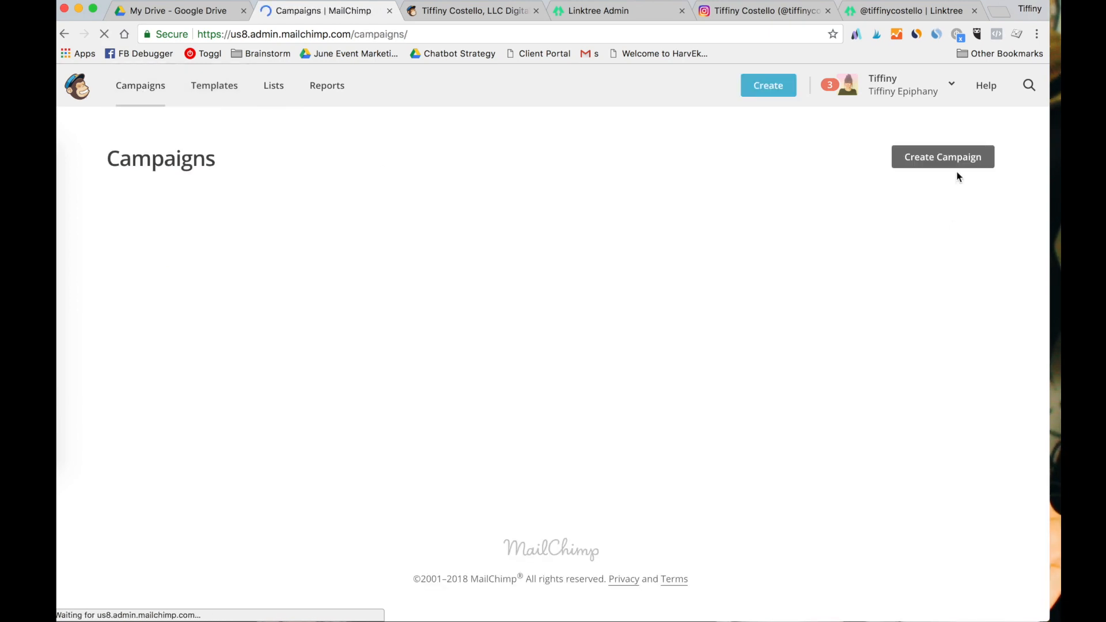
{"action": "left_click", "coordinate": [932, 155]}
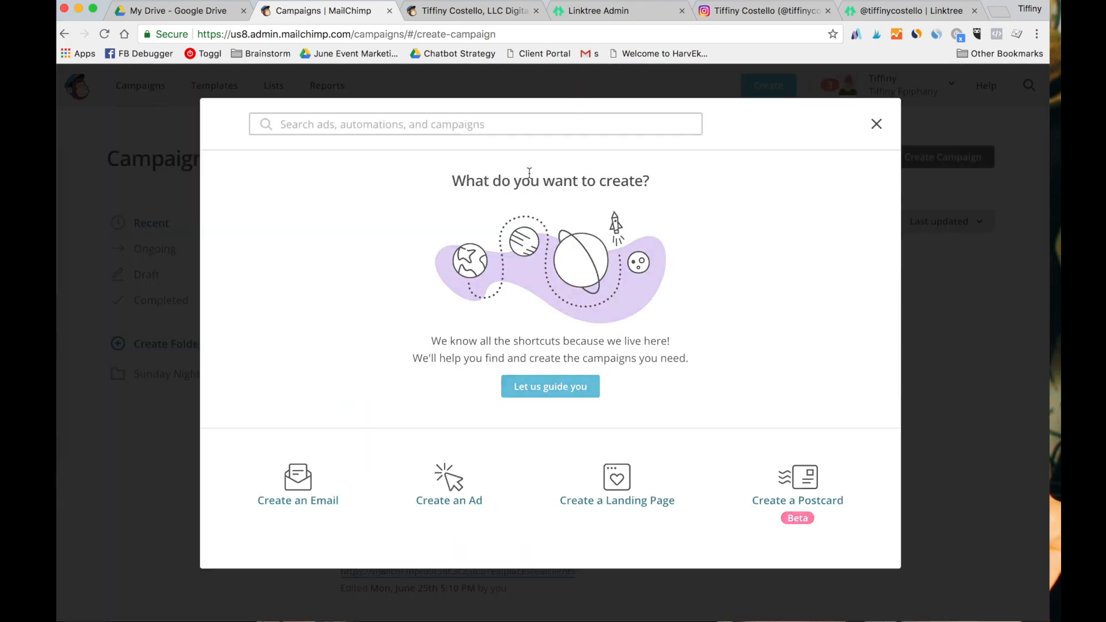
{"action": "left_click", "coordinate": [624, 486]}
{"action": "left_click", "coordinate": [509, 349]}
{"action": "type", "text": "Tififny Costel"}
{"action": "key", "text": "super+a"}
{"action": "type", "text": "Tiffiny C"}
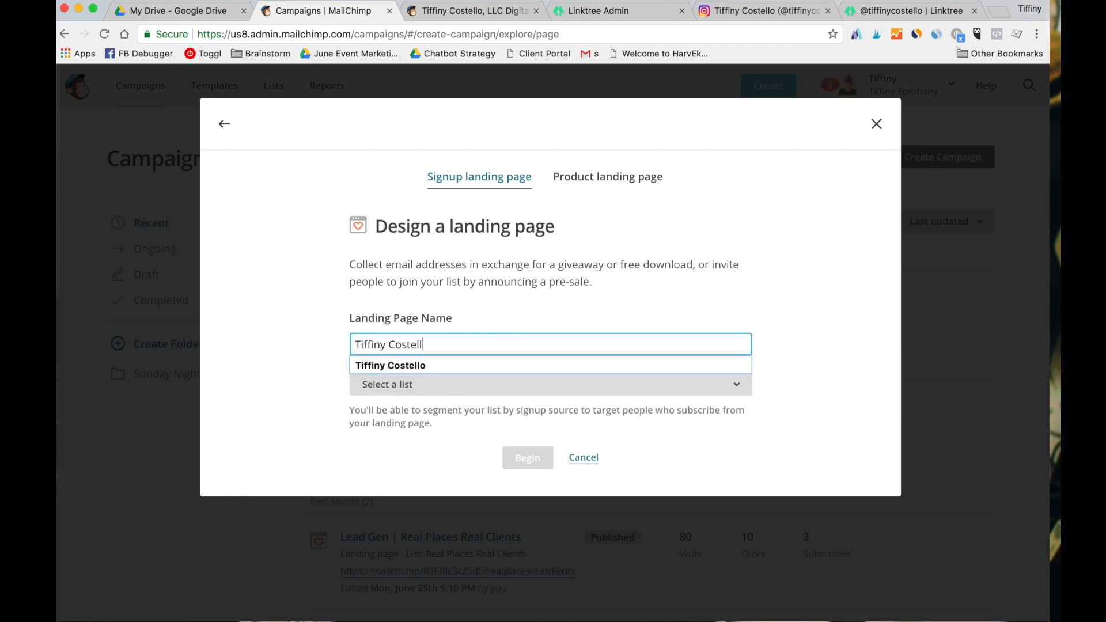
{"action": "left_click", "coordinate": [381, 366]}
- Assign the newly created list to the landing page and begin designing it
{"action": "left_click", "coordinate": [383, 391]}
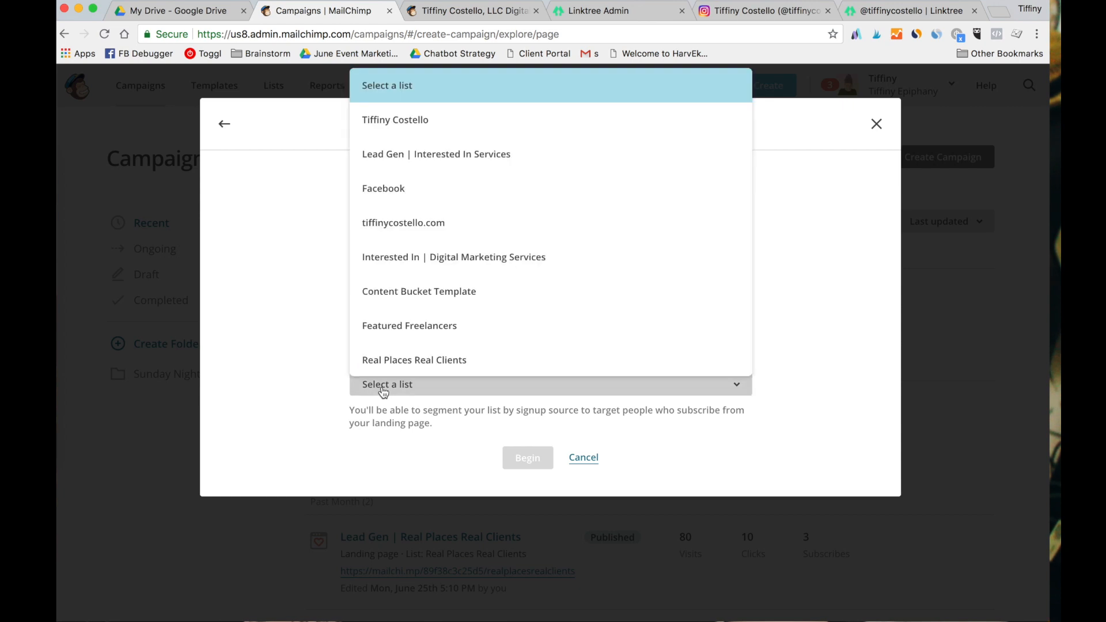
{"action": "left_click", "coordinate": [403, 120]}
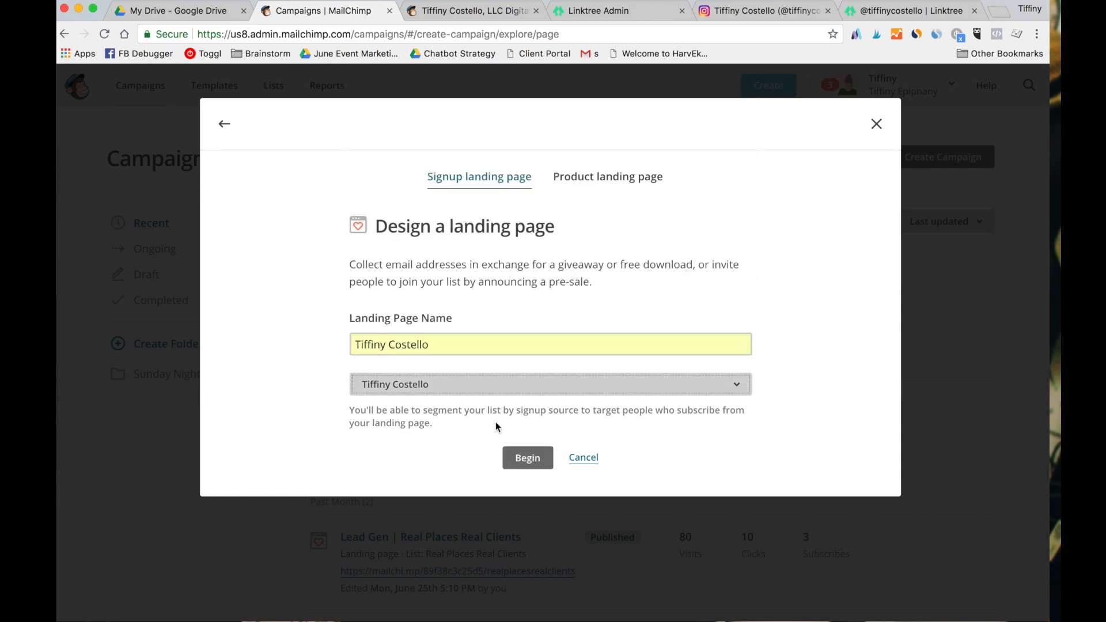
{"action": "left_click", "coordinate": [536, 458]}
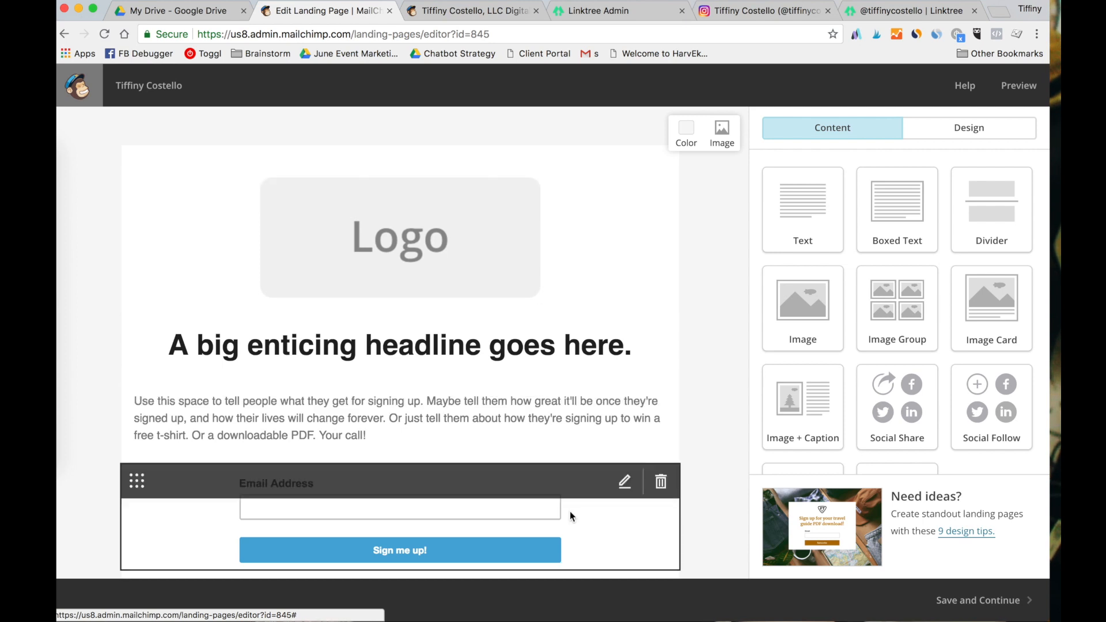
- Move the email signup form block up between the headline and the descriptive paragraph
{"action": "scroll", "coordinate": [569, 510], "scroll_direction": "down", "scroll_amount": 3}
{"action": "scroll", "coordinate": [345, 420], "scroll_direction": "up", "scroll_amount": 3}
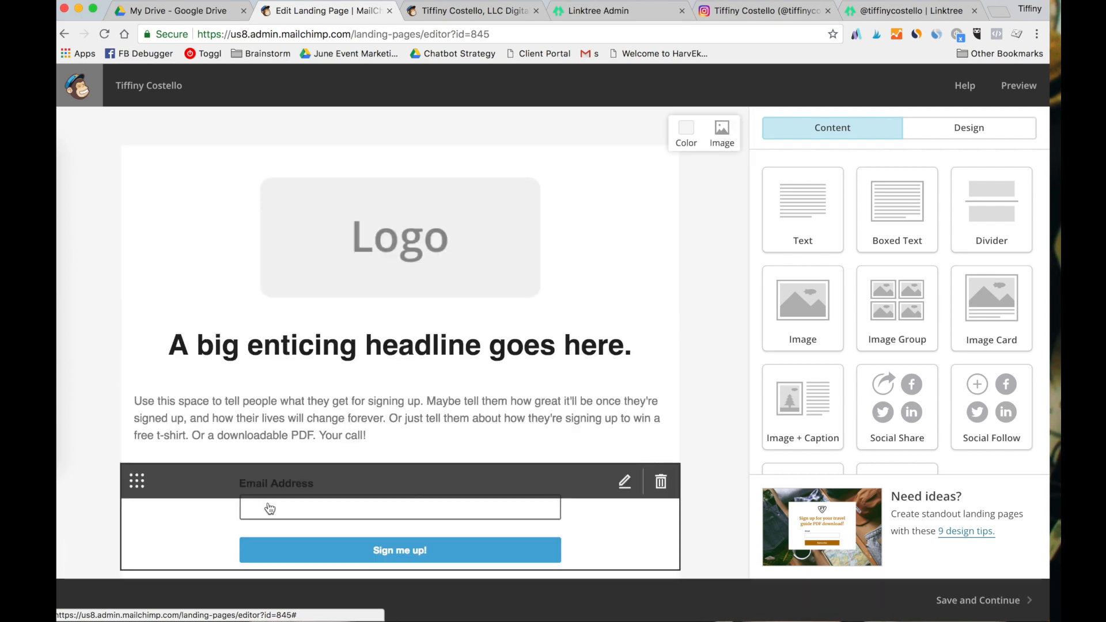
{"action": "left_click_drag", "start_coordinate": [178, 344], "coordinate": [172, 387]}
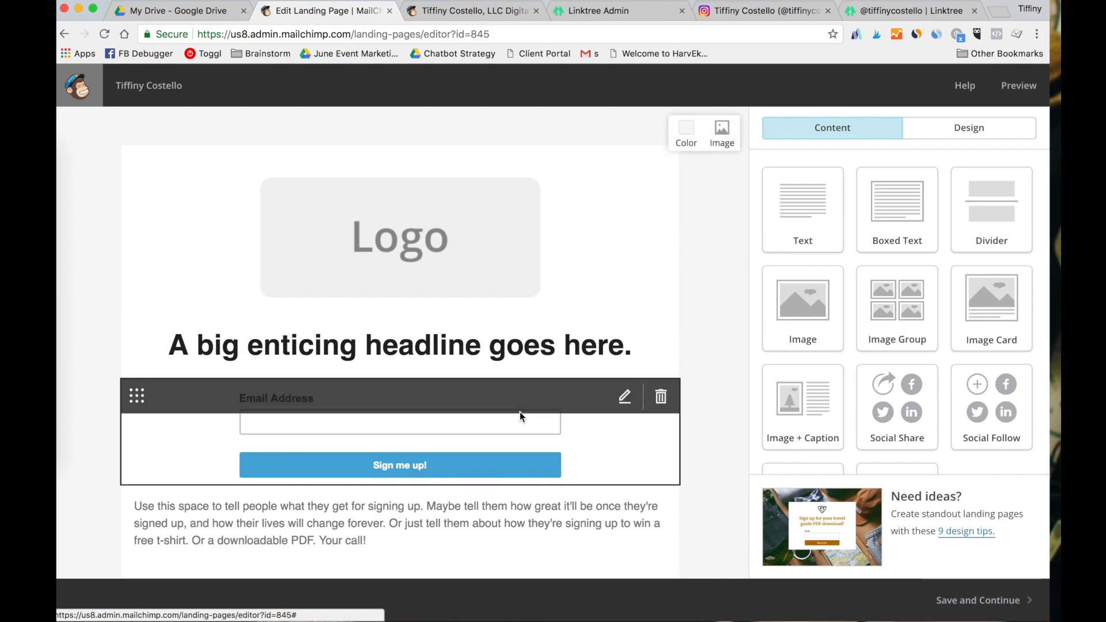
- Preview the landing page in both desktop and mobile layouts, and return to the editor
{"action": "left_click", "coordinate": [1018, 85]}
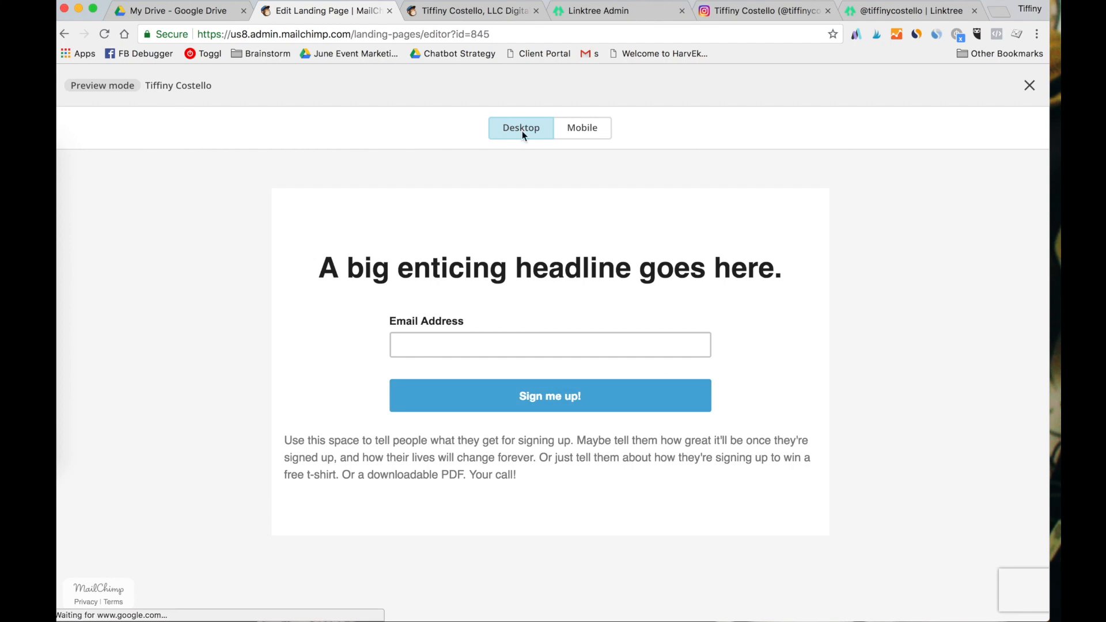
{"action": "left_click", "coordinate": [571, 134]}
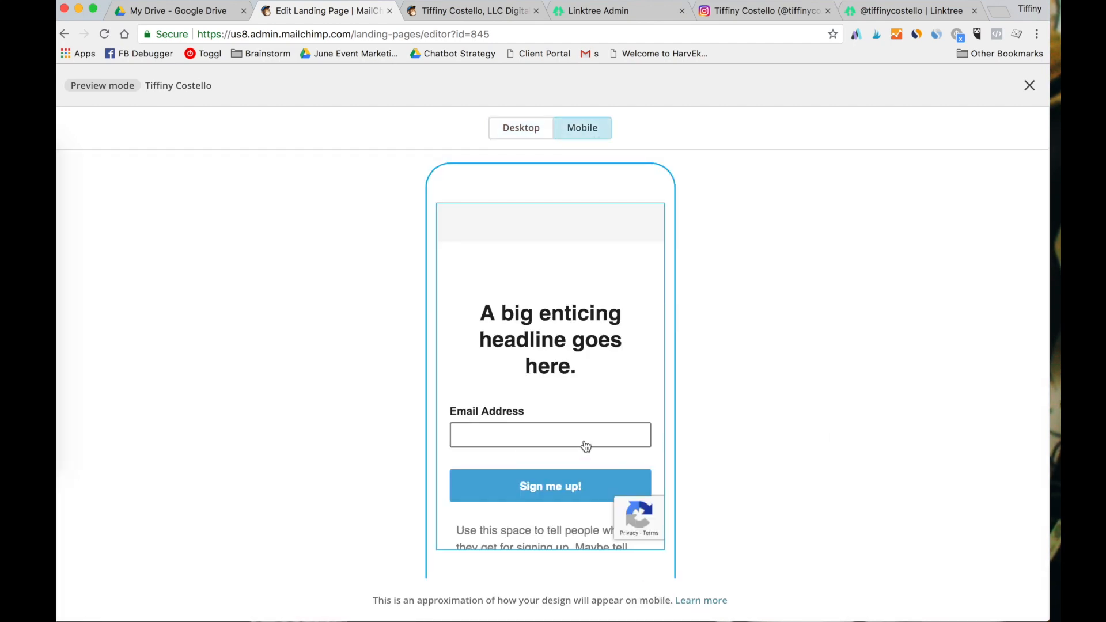
{"action": "scroll", "coordinate": [576, 447], "scroll_direction": "down", "scroll_amount": 5}
{"action": "scroll", "coordinate": [584, 446], "scroll_direction": "up", "scroll_amount": 5}
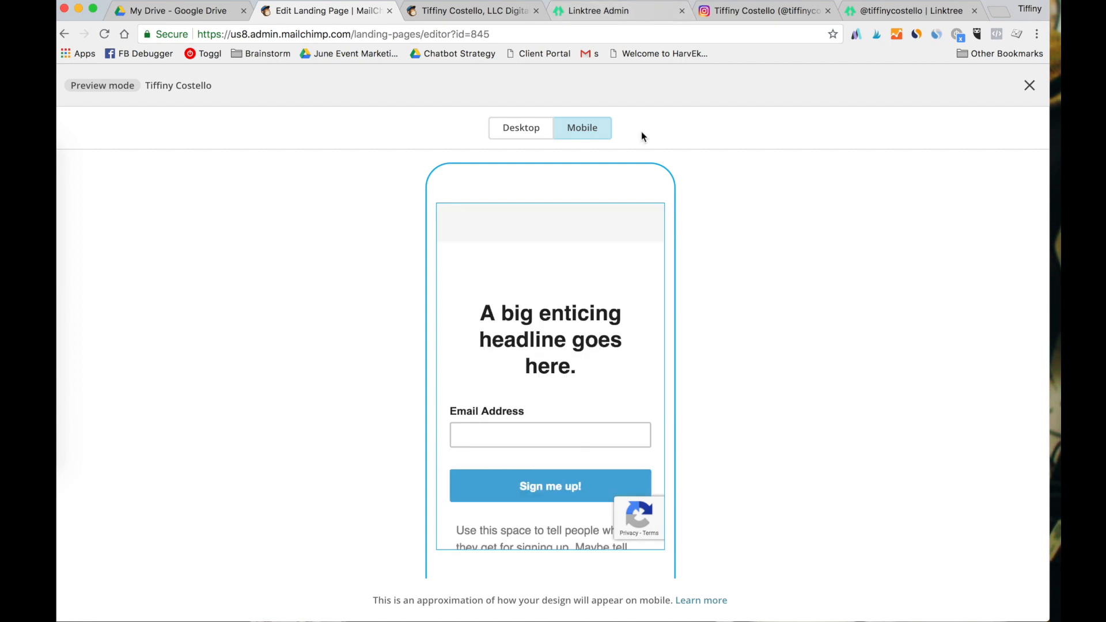
{"action": "left_click", "coordinate": [1028, 86]}
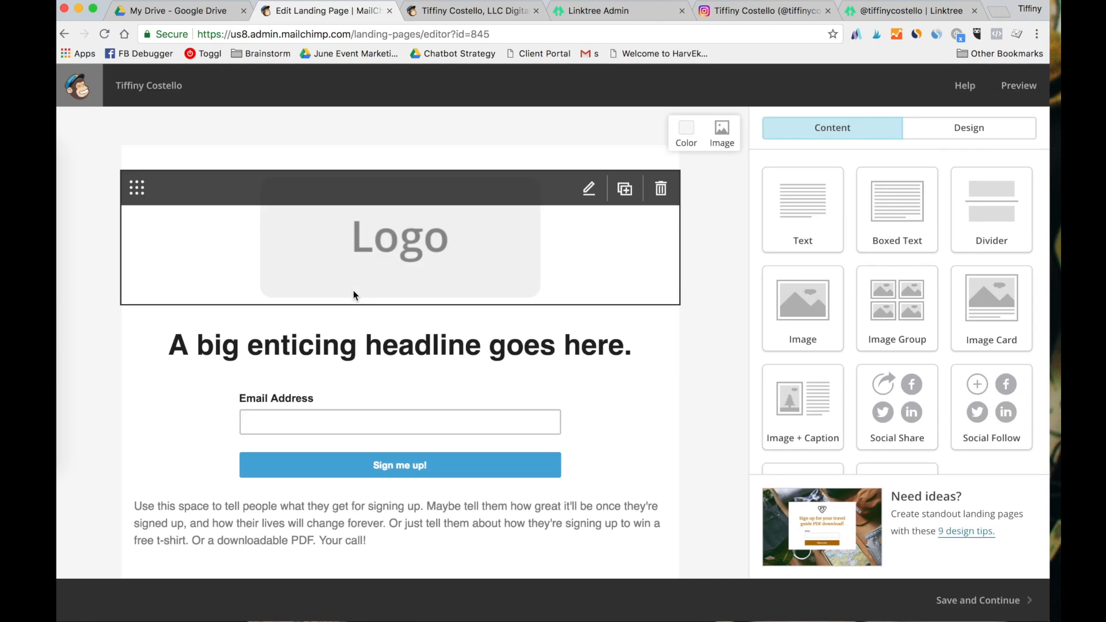
- Save the landing page design and set the page title to the owner's full name
{"action": "left_click", "coordinate": [992, 612]}
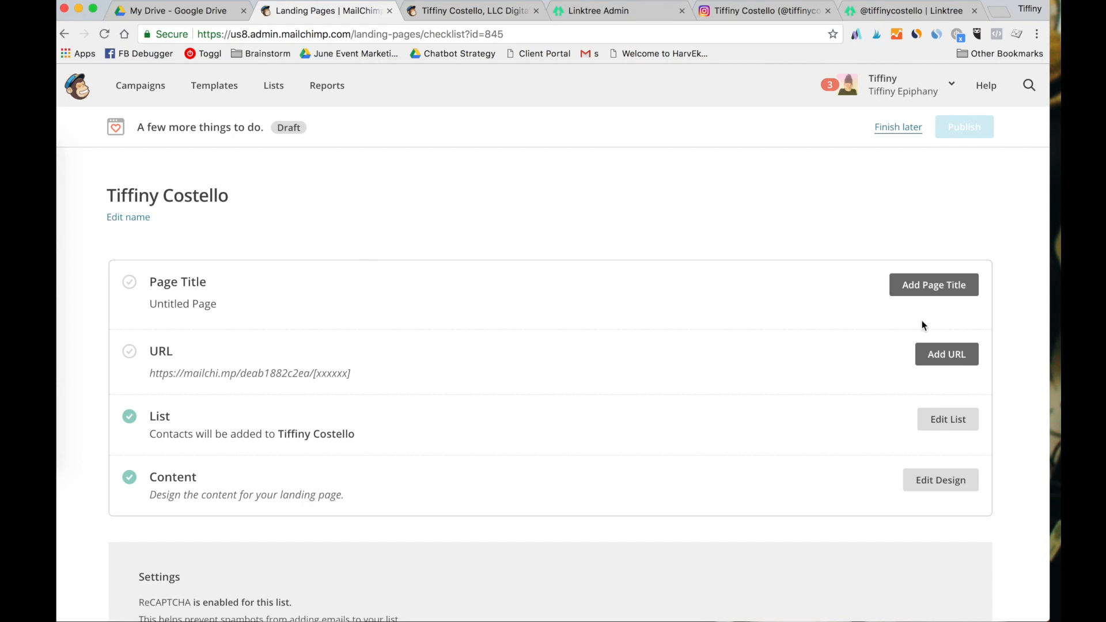
{"action": "left_click", "coordinate": [942, 286]}
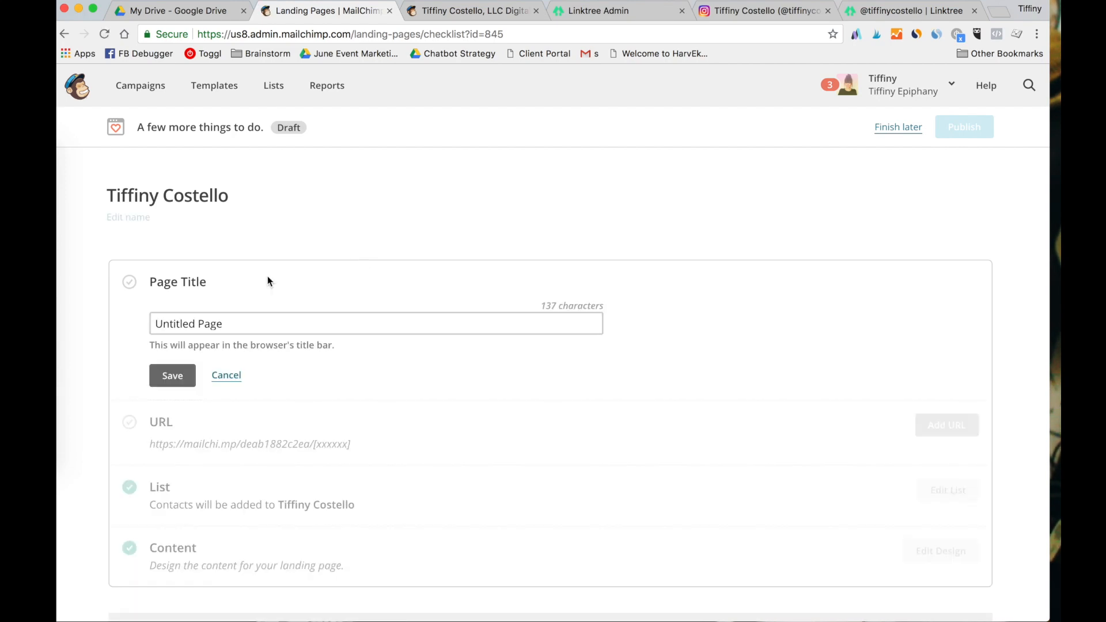
{"action": "left_click_drag", "start_coordinate": [253, 323], "coordinate": [110, 324]}
{"action": "type", "text": "Tiffiny Costello"}
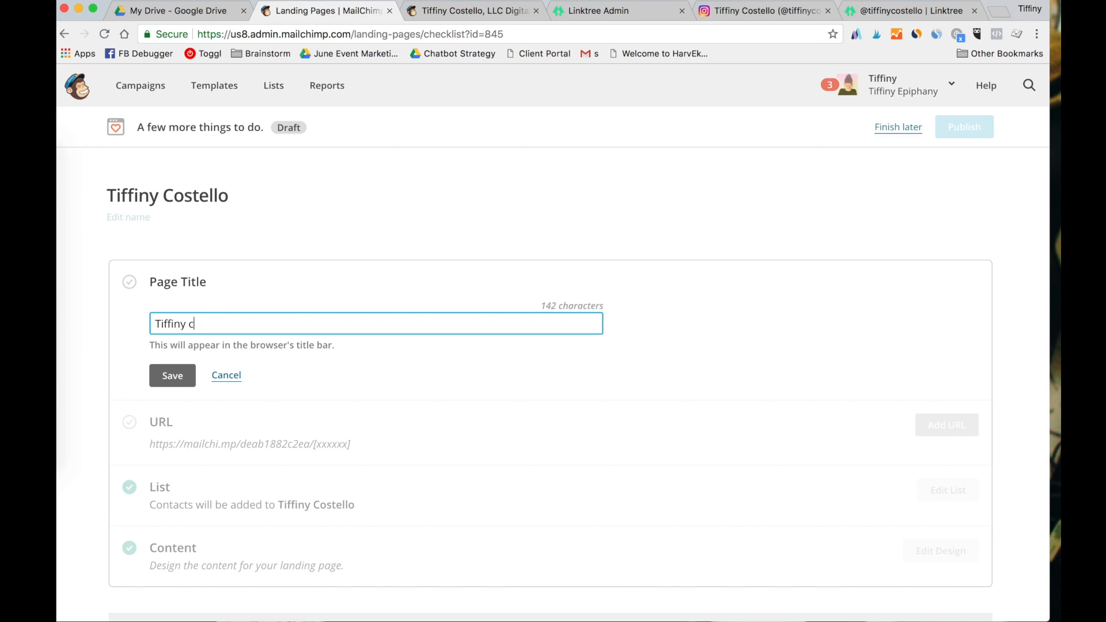
{"action": "left_click", "coordinate": [173, 375]}
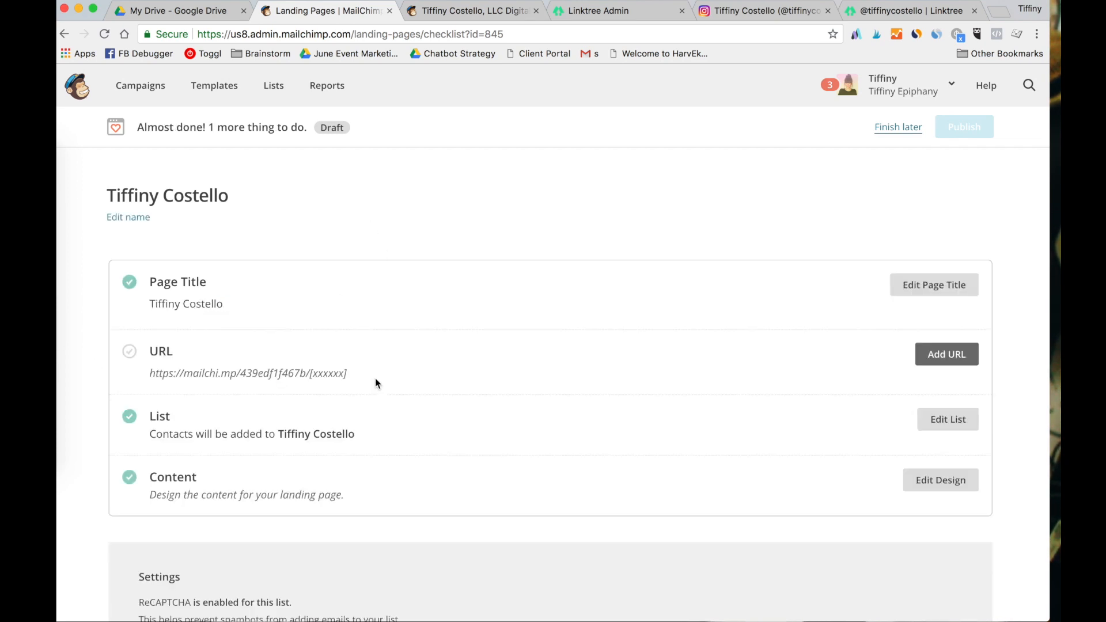
- Add a landing page URL ending in the owner's full name as one lowercase word, and copy the full URL
{"action": "left_click", "coordinate": [944, 356]}
{"action": "left_click", "coordinate": [377, 441]}
{"action": "type", "text": "tiffinycostello"}
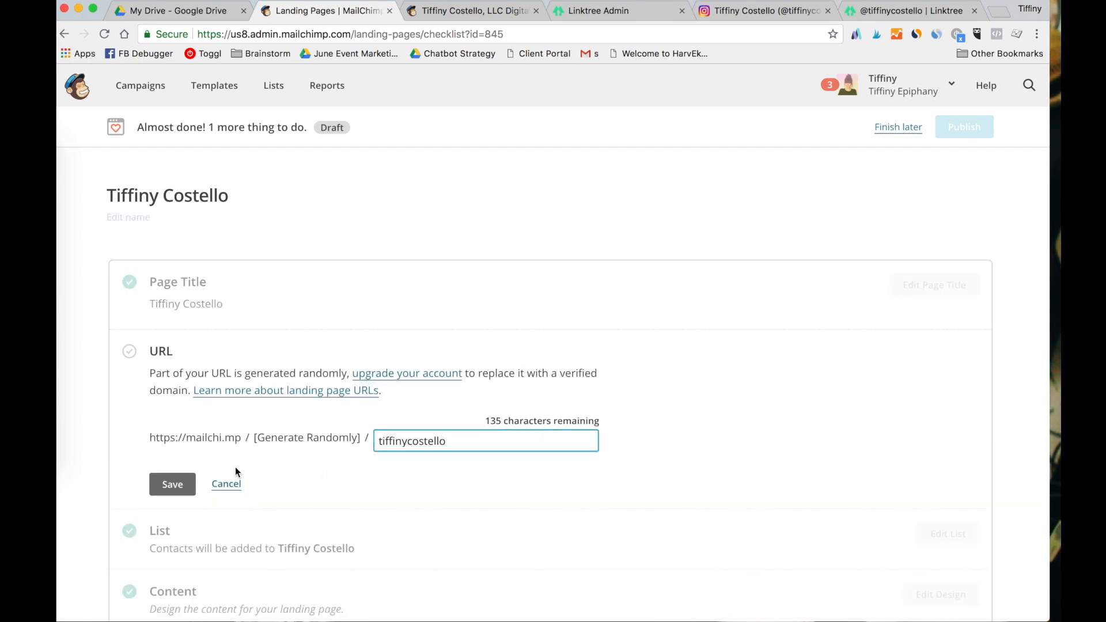
{"action": "left_click", "coordinate": [167, 482]}
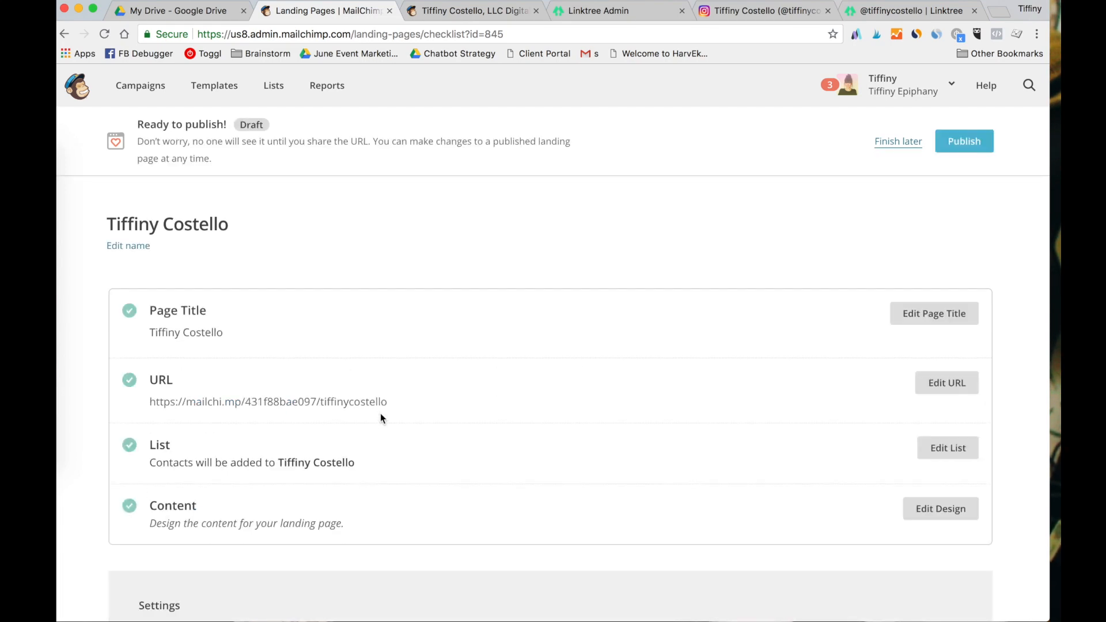
{"action": "left_click_drag", "start_coordinate": [388, 401], "coordinate": [141, 407]}
{"action": "key", "text": "ctrl+c"}
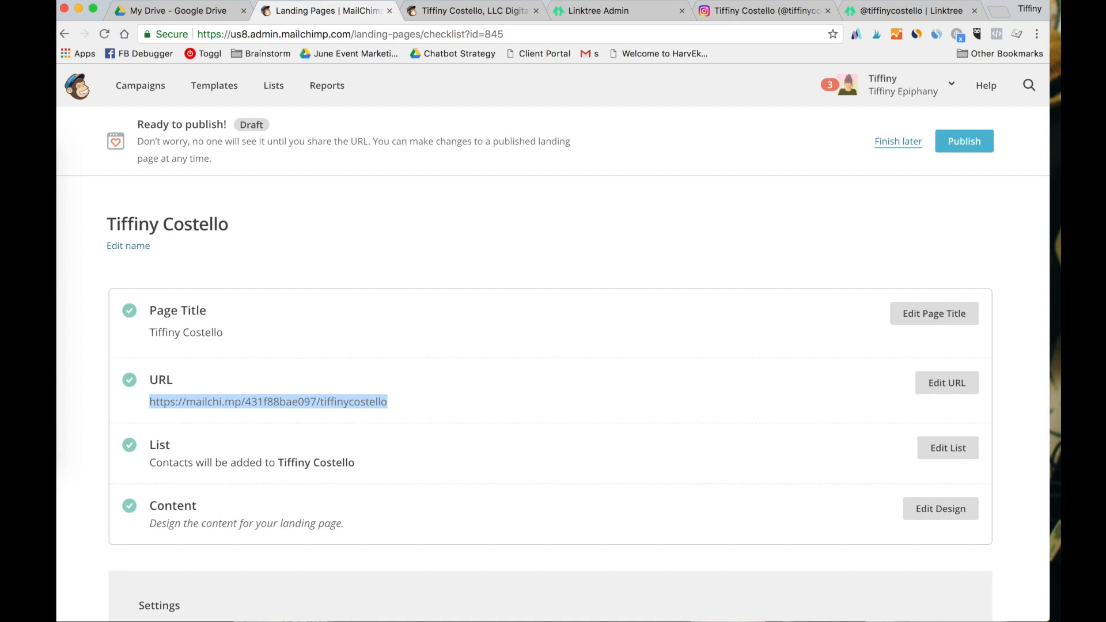
- Switch to the Linktree admin page, log in again and close the public Linktree page
{"action": "left_click", "coordinate": [612, 13]}
{"action": "left_click", "coordinate": [359, 175]}
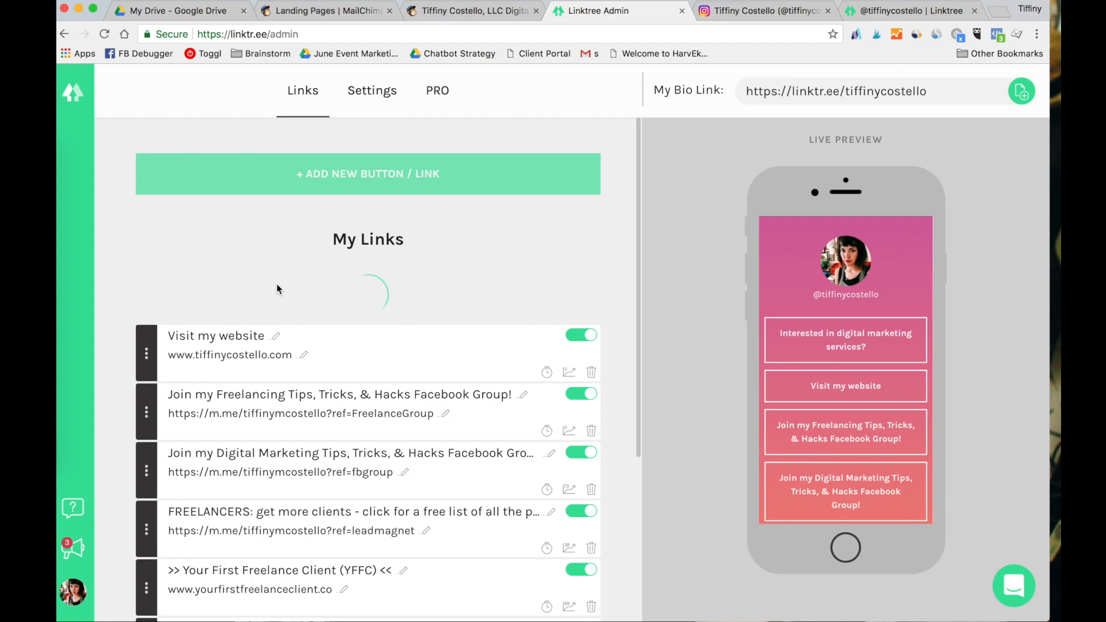
{"action": "left_click", "coordinate": [368, 176]}
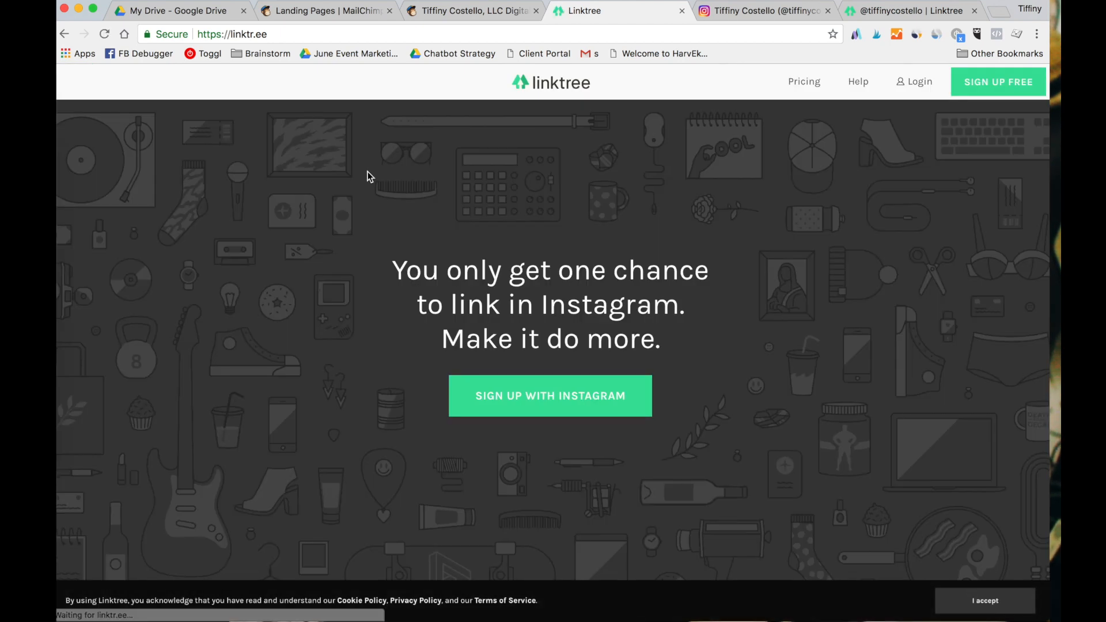
{"action": "left_click", "coordinate": [916, 81]}
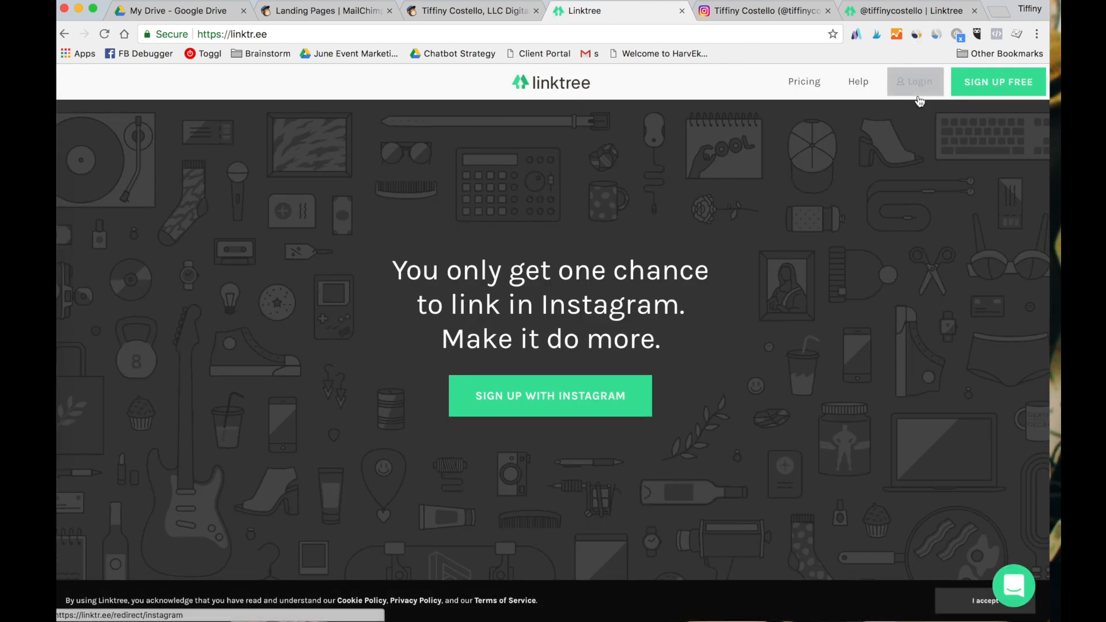
{"action": "left_click", "coordinate": [909, 15]}
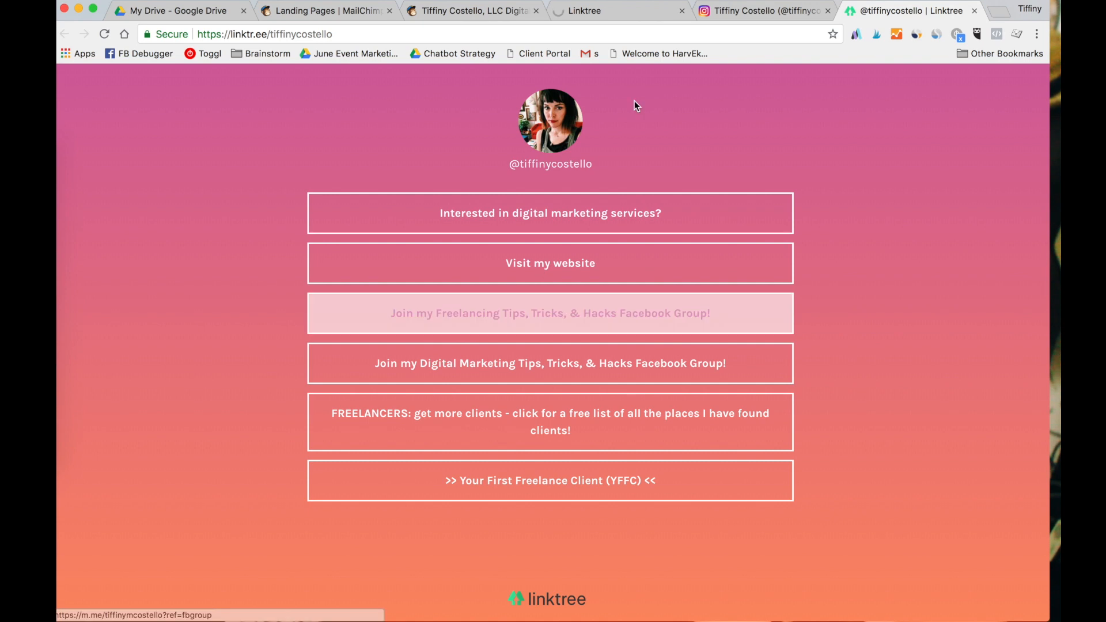
{"action": "left_click", "coordinate": [973, 10]}
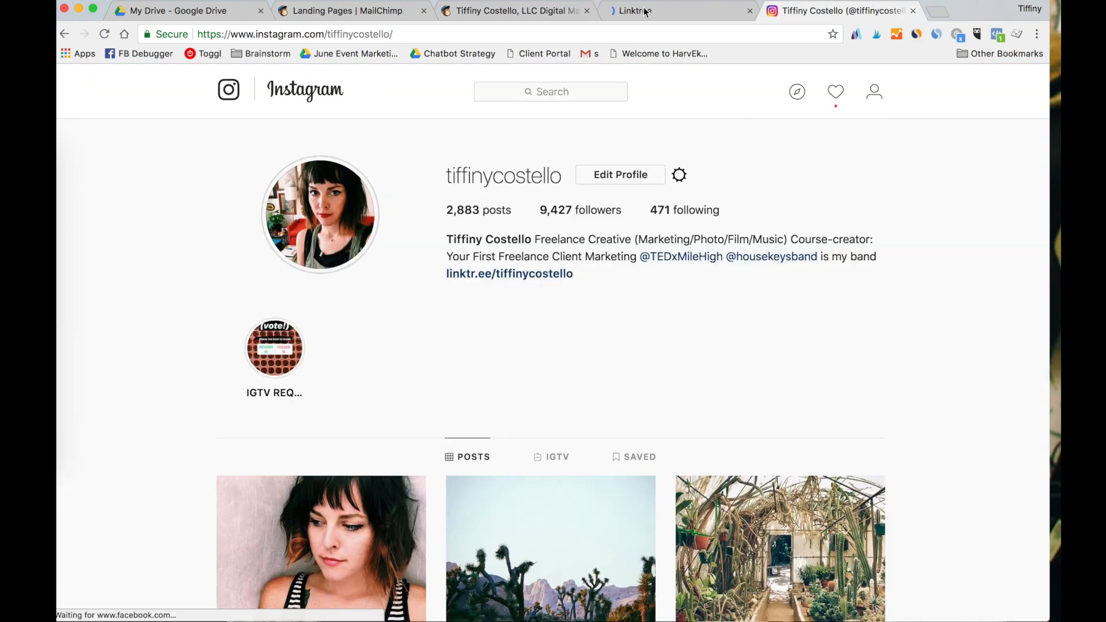
{"action": "left_click", "coordinate": [628, 10]}
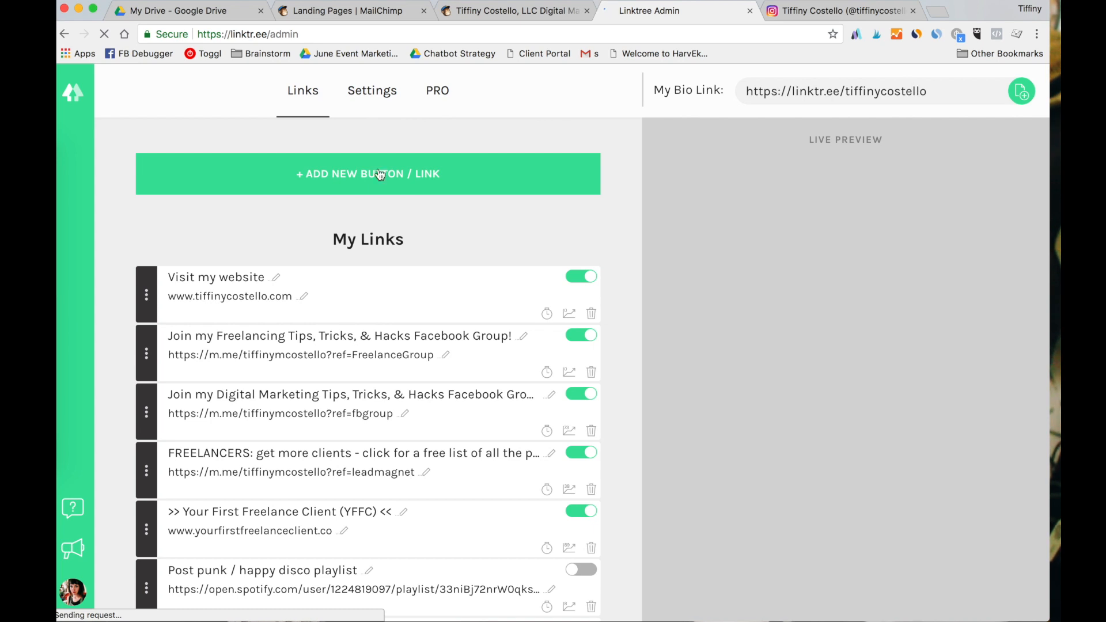
- Add a new Linktree link with the copied landing page URL and the title "Get free cookies!"
{"action": "left_click", "coordinate": [374, 173]}
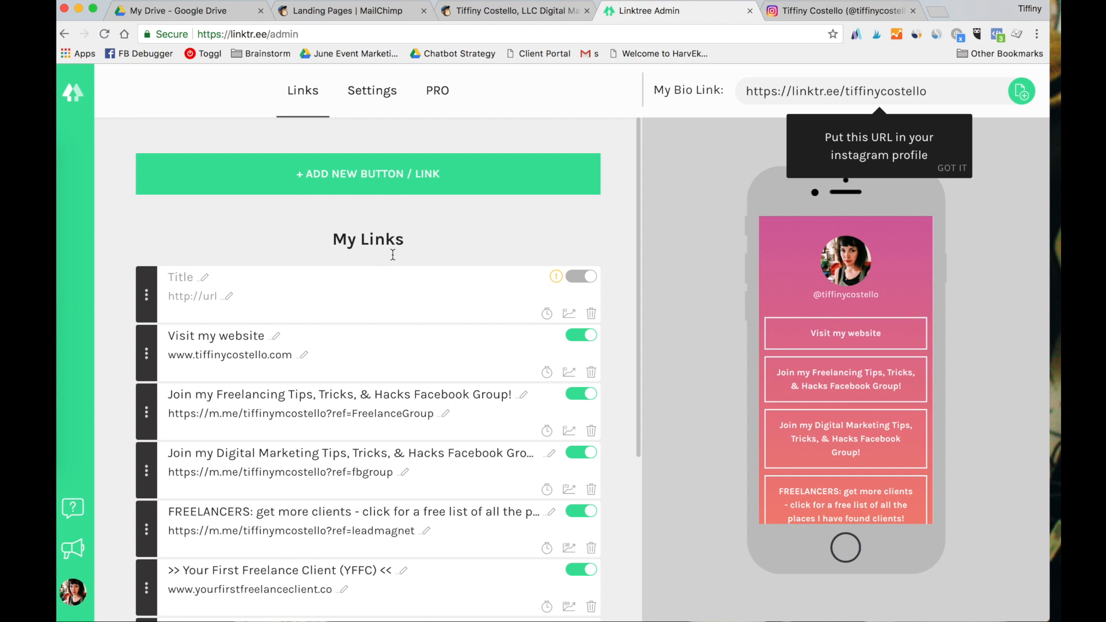
{"action": "left_click", "coordinate": [229, 301]}
{"action": "key", "text": "ctrl+v"}
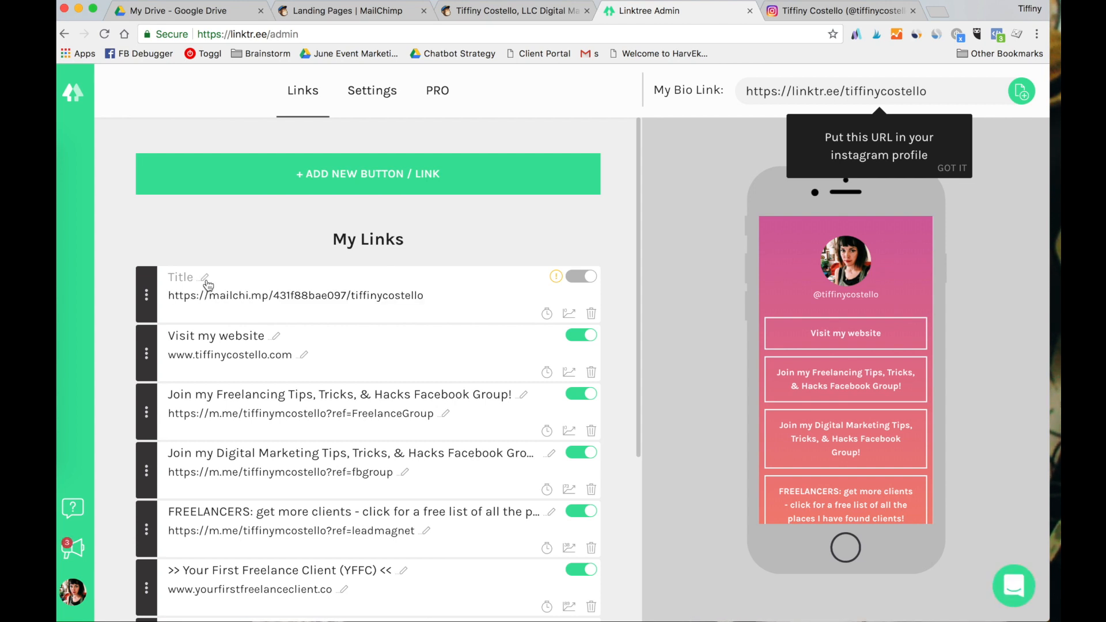
{"action": "left_click", "coordinate": [206, 278]}
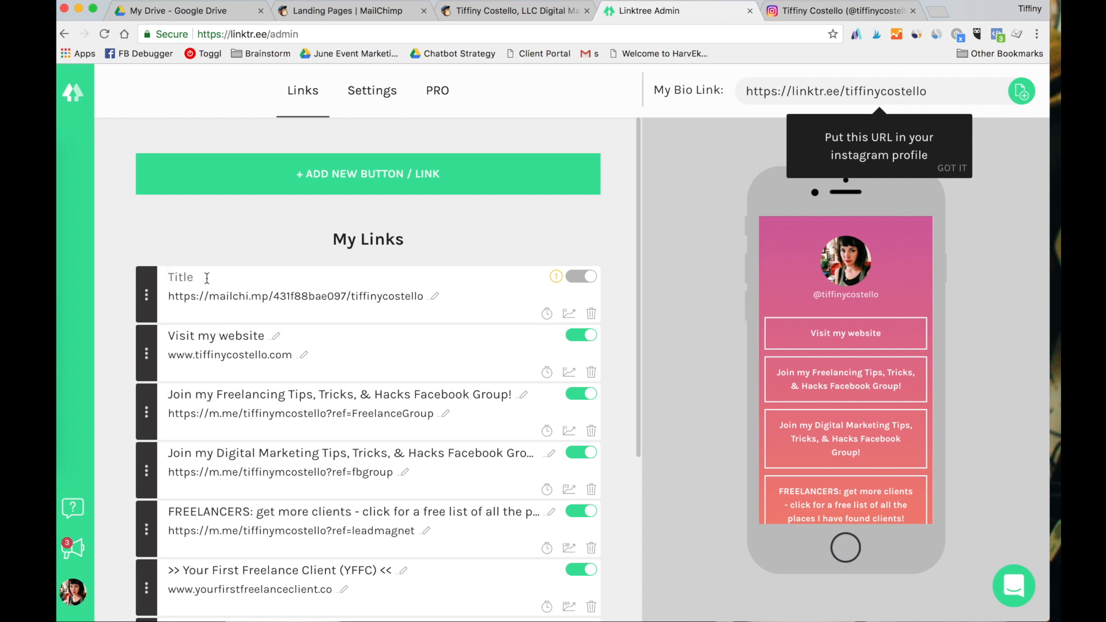
{"action": "type", "text": "Get free cookies!"}
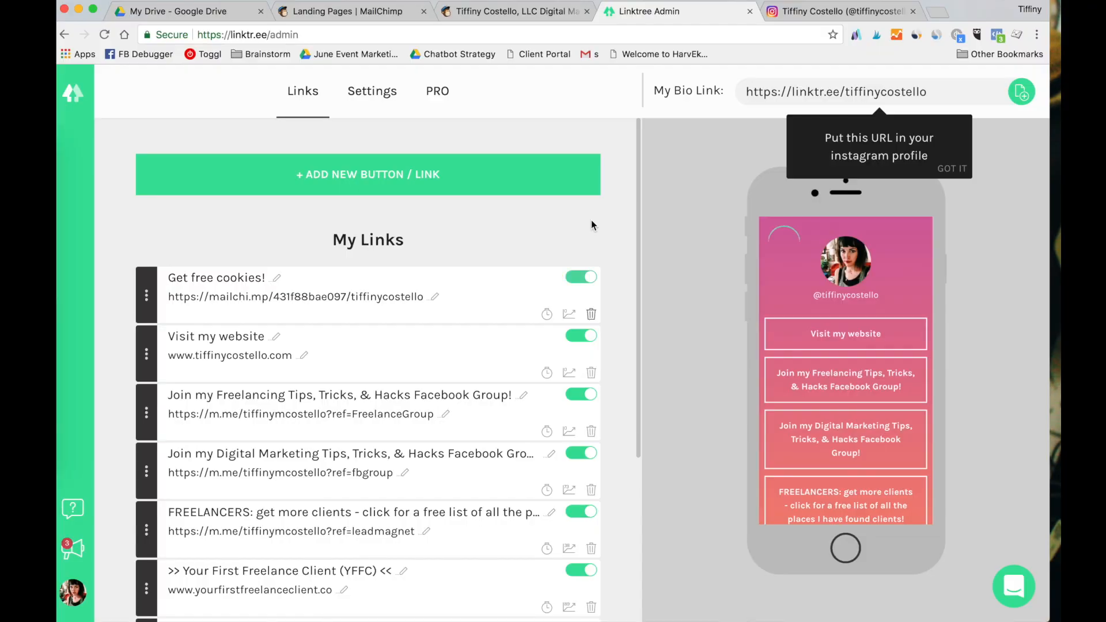
- Delete the "Get free cookies!" link from Linktree
{"action": "left_click", "coordinate": [591, 314]}
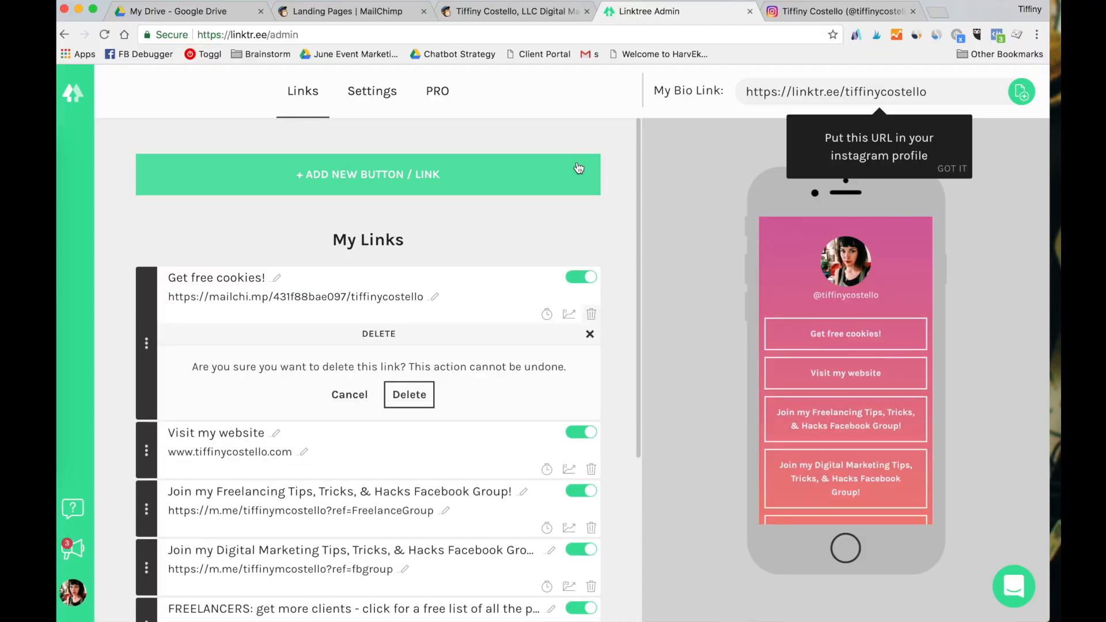
{"action": "left_click", "coordinate": [404, 398]}
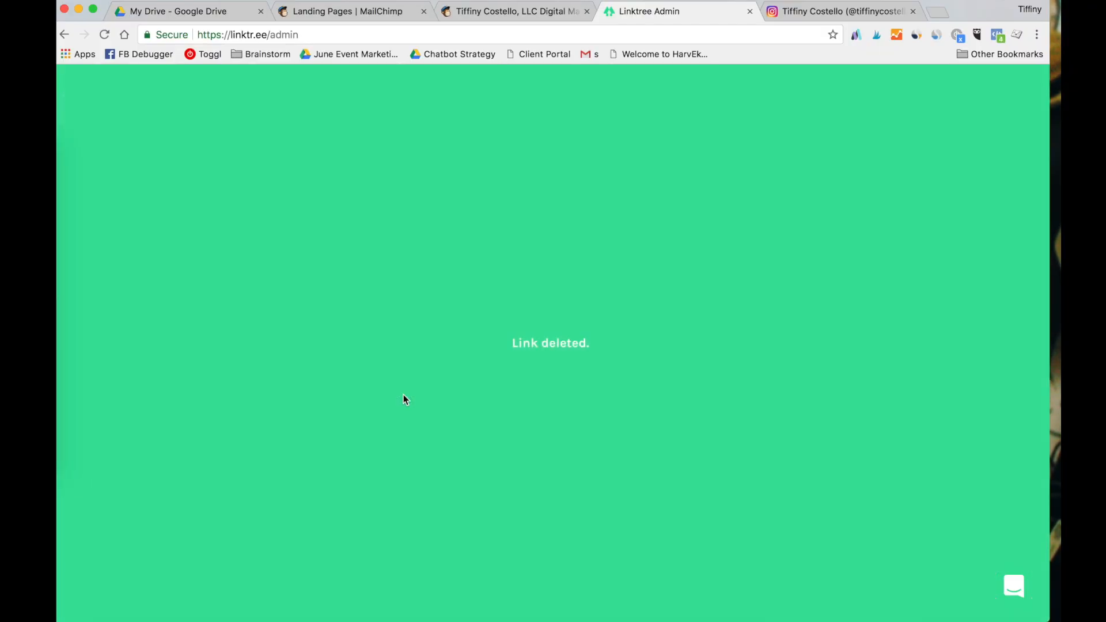
- Switch back to MailChimp and publish the landing page
{"action": "left_click", "coordinate": [327, 13]}
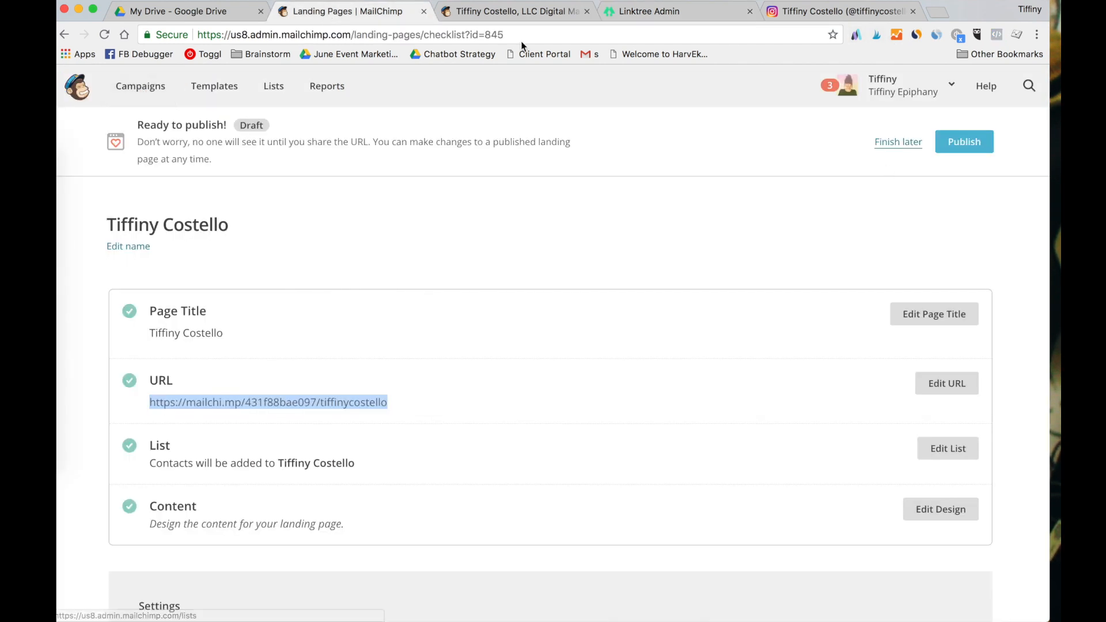
{"action": "left_click", "coordinate": [965, 150]}
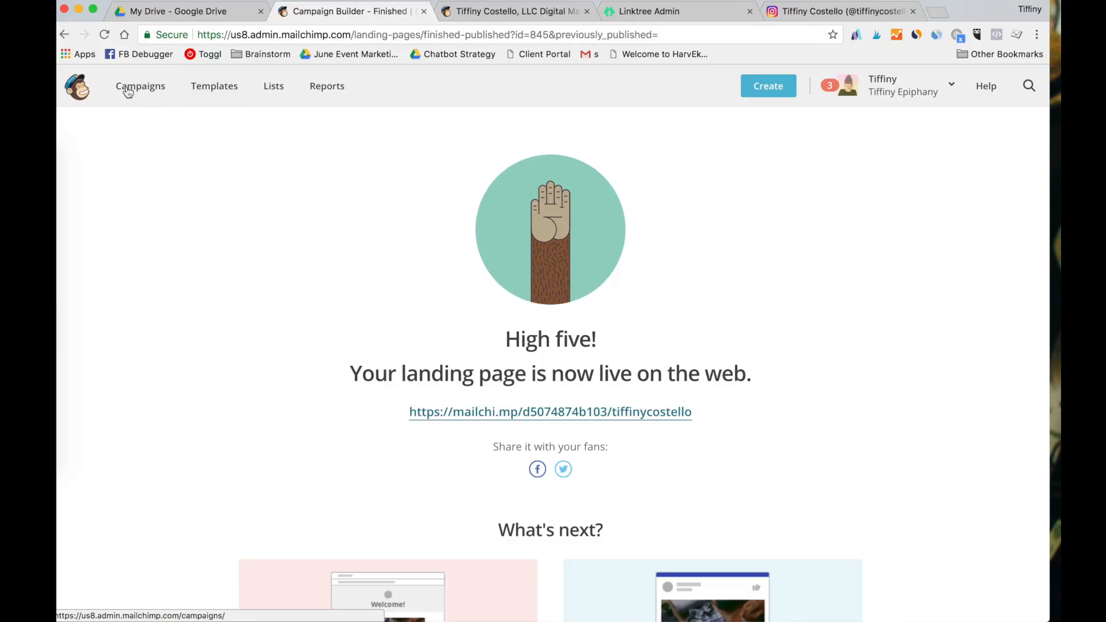
- Create a new automated email campaign that welcomes new subscribers
{"action": "left_click", "coordinate": [128, 91]}
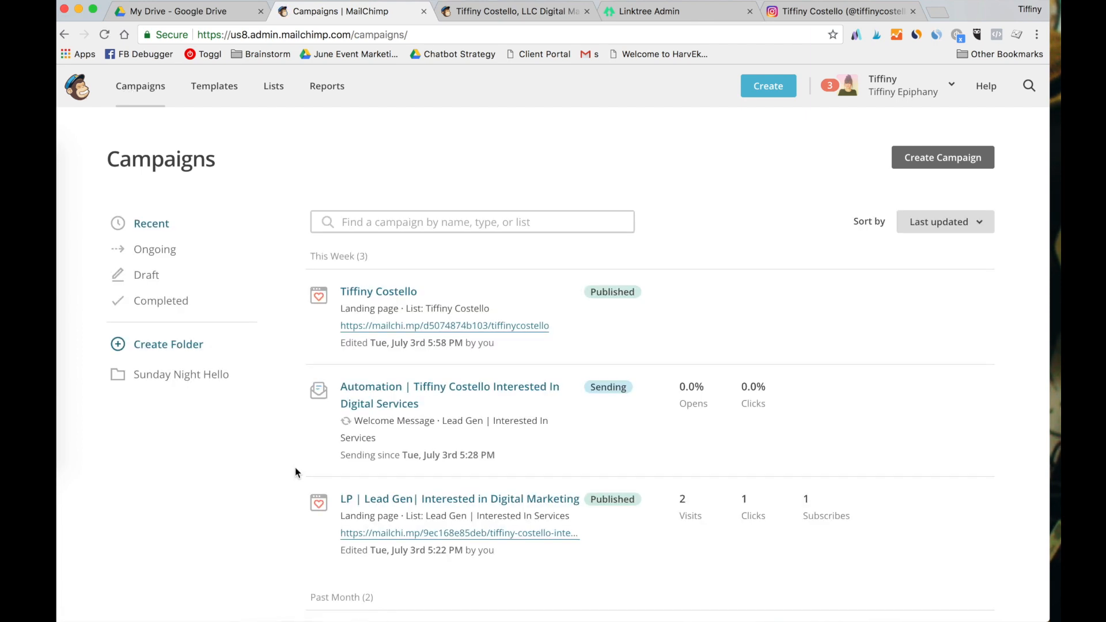
{"action": "left_click", "coordinate": [951, 164]}
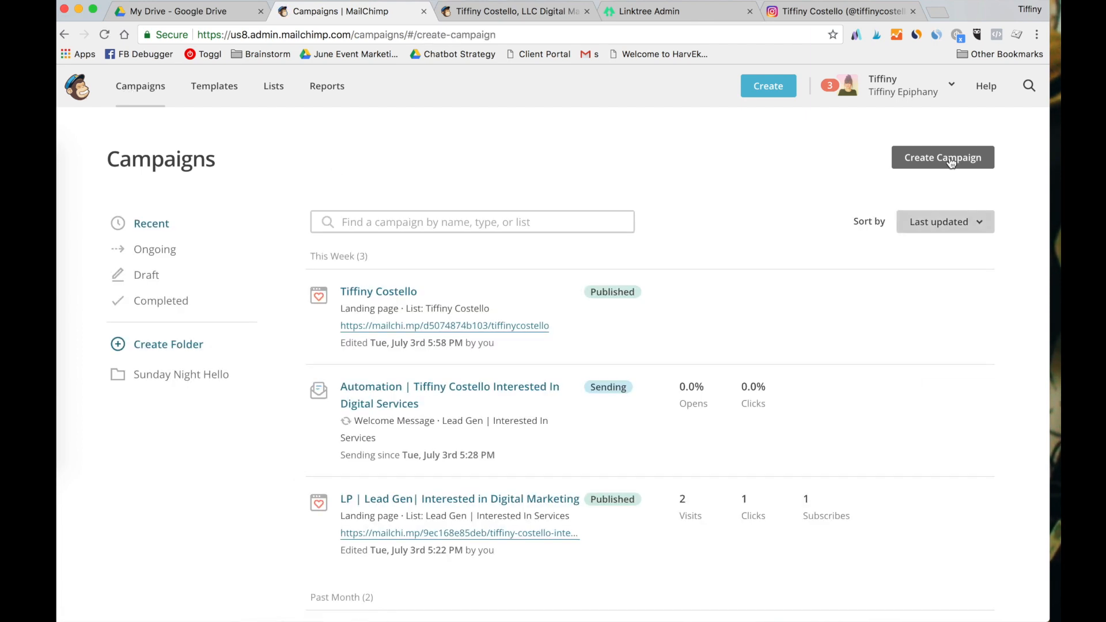
{"action": "left_click", "coordinate": [295, 494]}
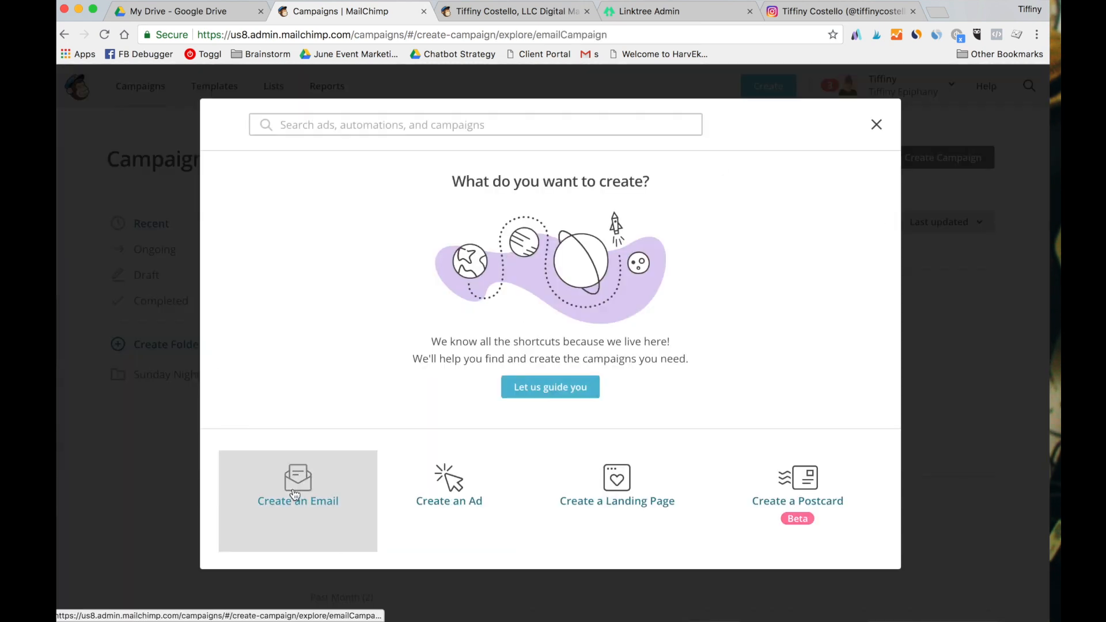
{"action": "left_click", "coordinate": [506, 184]}
{"action": "left_click", "coordinate": [338, 351]}
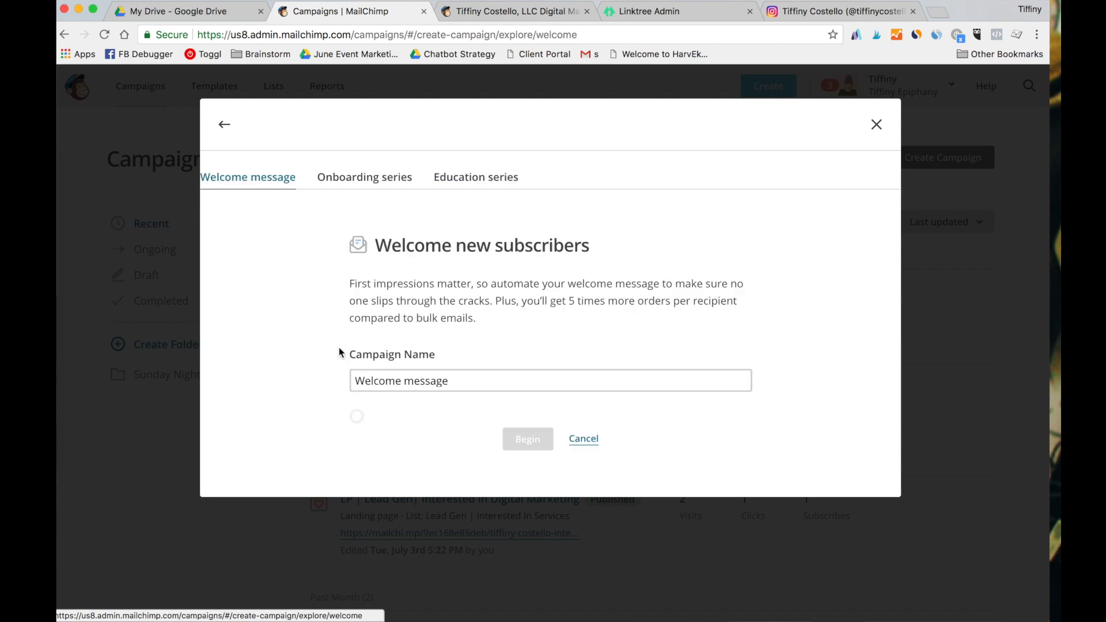
- Name the welcome campaign with the owner's full name plus "Welcome #1", assign the newly created list and begin the workflow
{"action": "left_click_drag", "start_coordinate": [448, 368], "coordinate": [216, 367]}
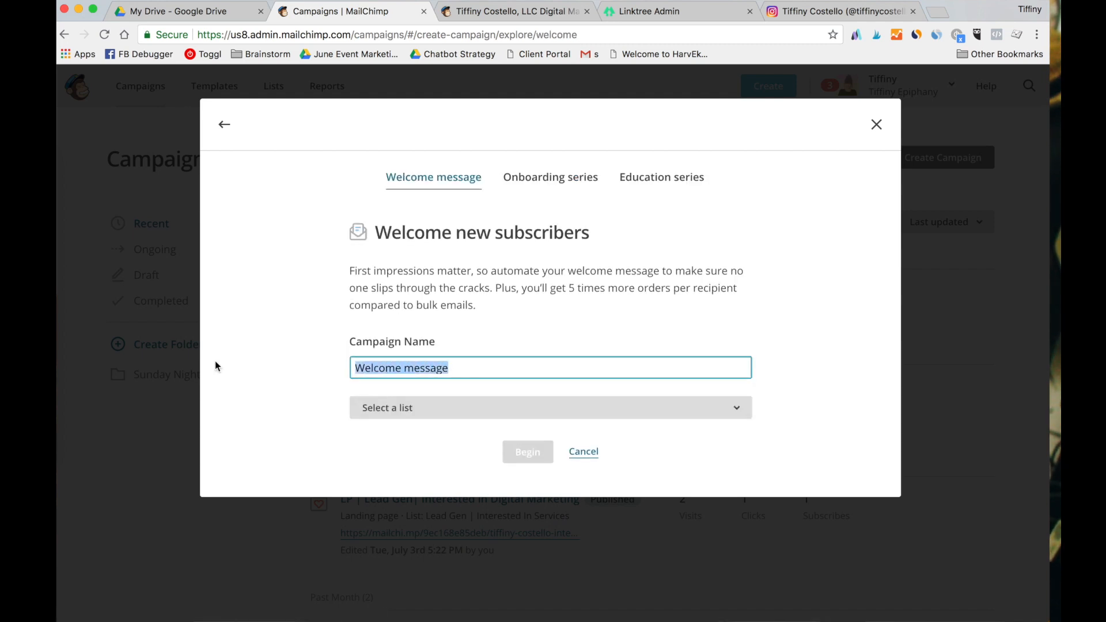
{"action": "type", "text": "Tiffiny Costello"}
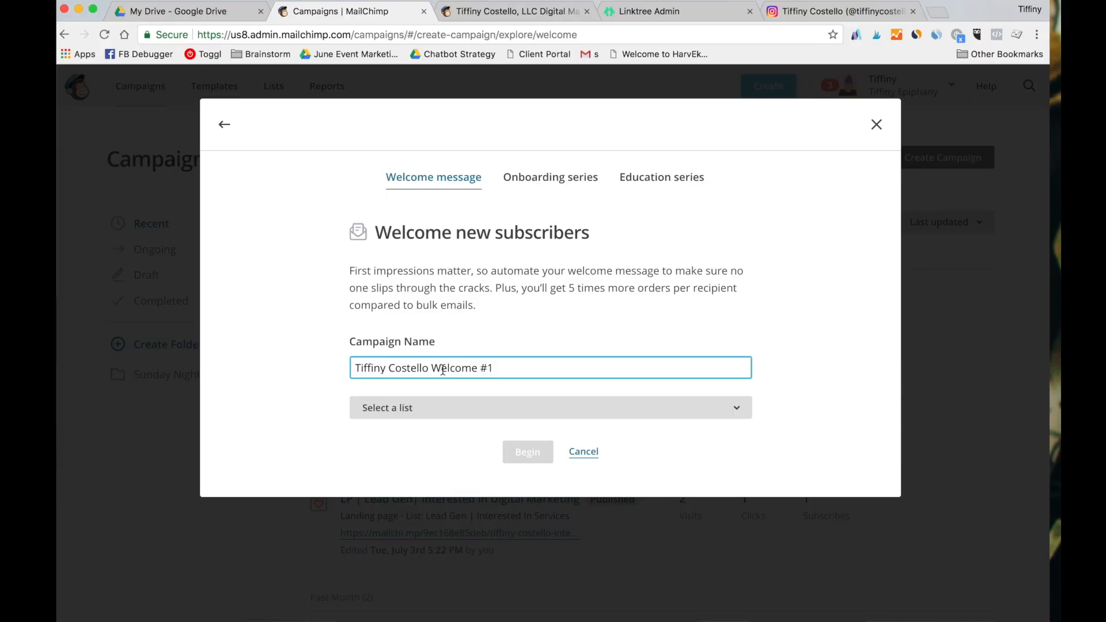
{"action": "left_click", "coordinate": [464, 409]}
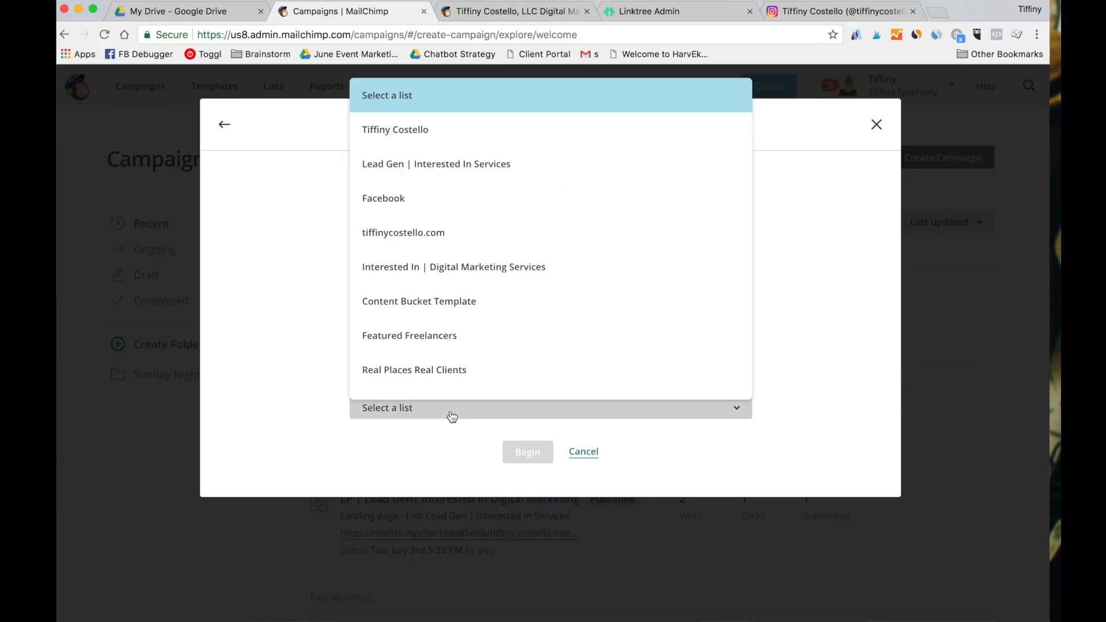
{"action": "left_click", "coordinate": [406, 142]}
{"action": "left_click", "coordinate": [538, 452]}
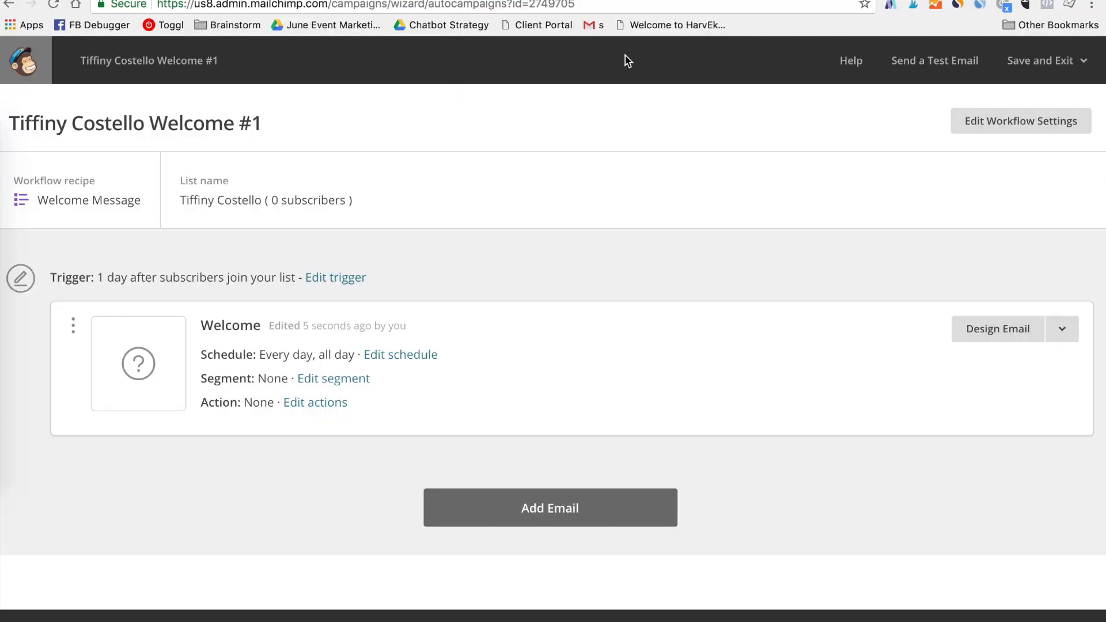
- Change the welcome email's trigger delay to send immediately after subscribers join the list
{"action": "left_click", "coordinate": [1000, 342]}
{"action": "left_click", "coordinate": [357, 279]}
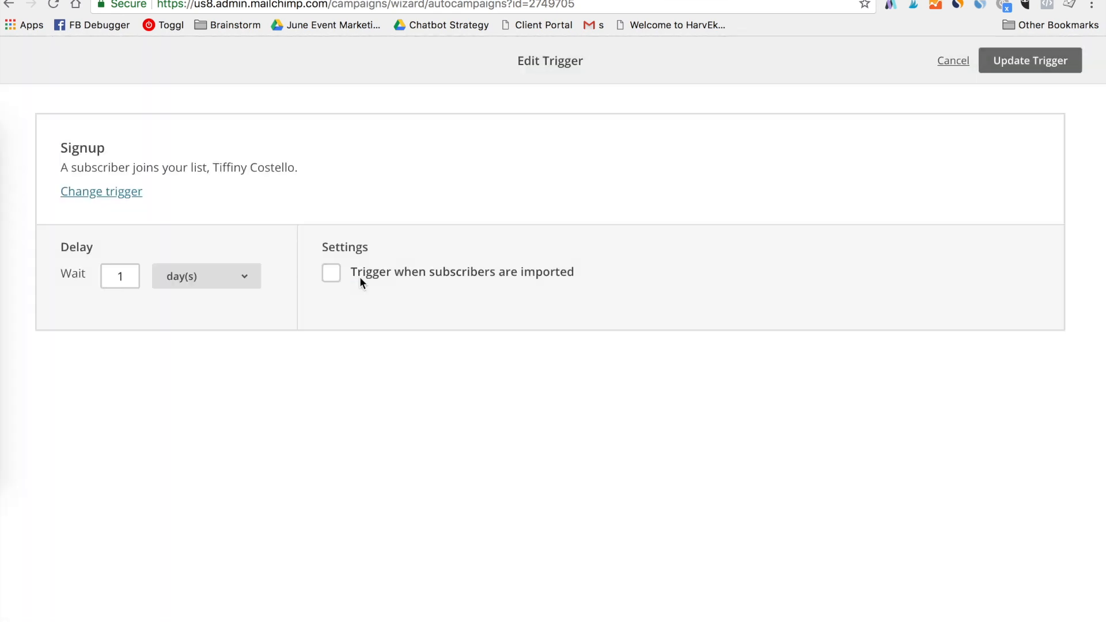
{"action": "left_click", "coordinate": [170, 282]}
{"action": "left_click", "coordinate": [171, 246]}
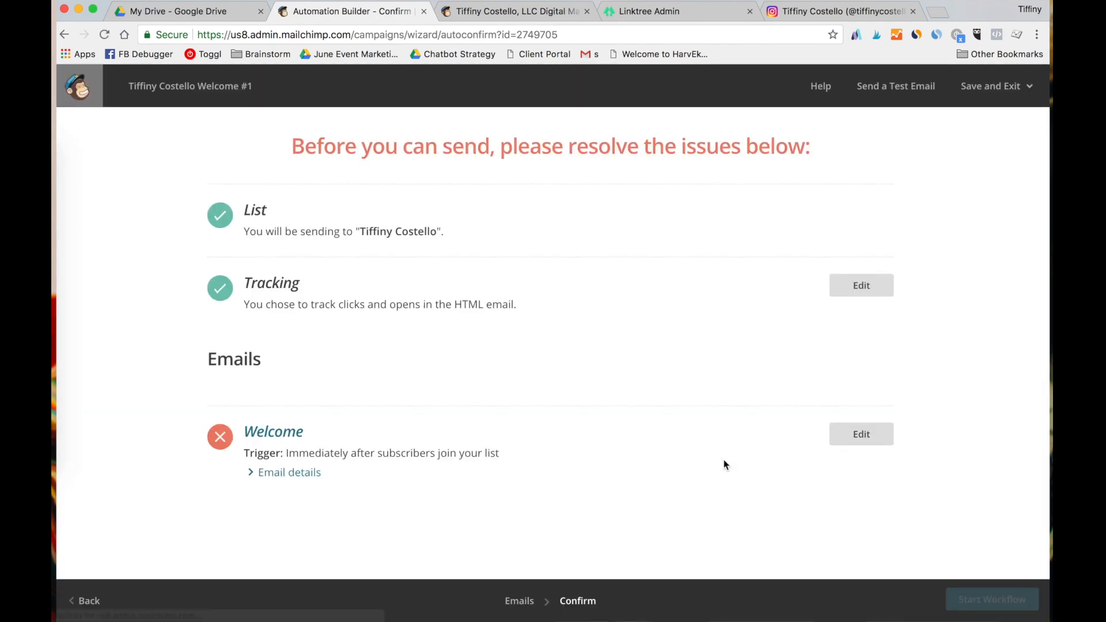
- Expand the Welcome email's details and examine the items to resolve before starting the workflow
{"action": "left_click", "coordinate": [293, 474]}
{"action": "scroll", "coordinate": [590, 459], "scroll_direction": "down", "scroll_amount": 5}
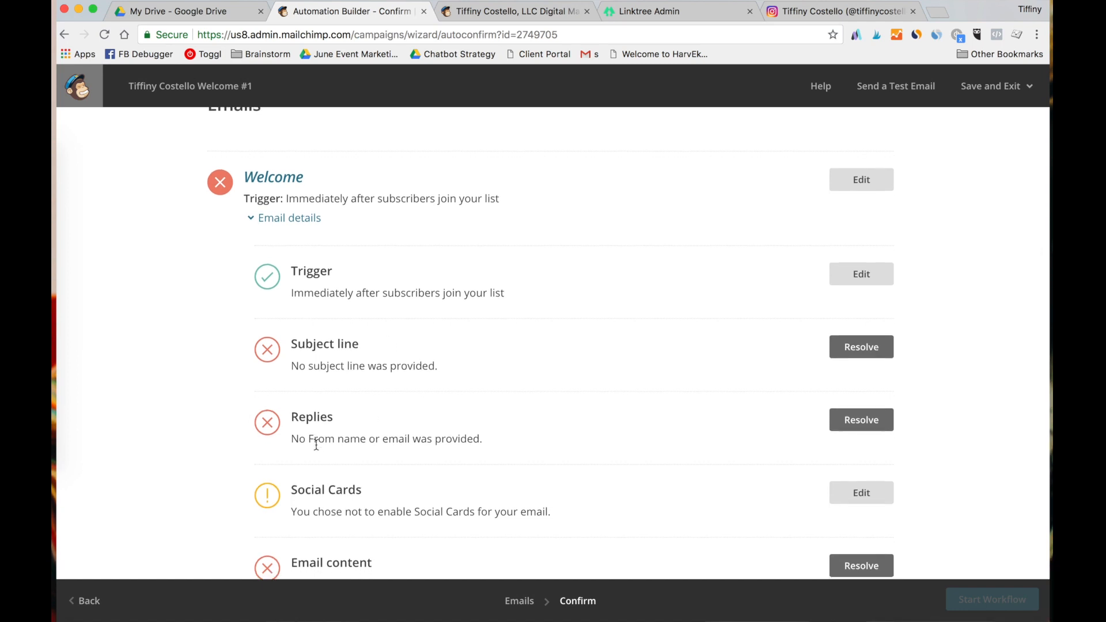
{"action": "scroll", "coordinate": [364, 482], "scroll_direction": "down", "scroll_amount": 2}
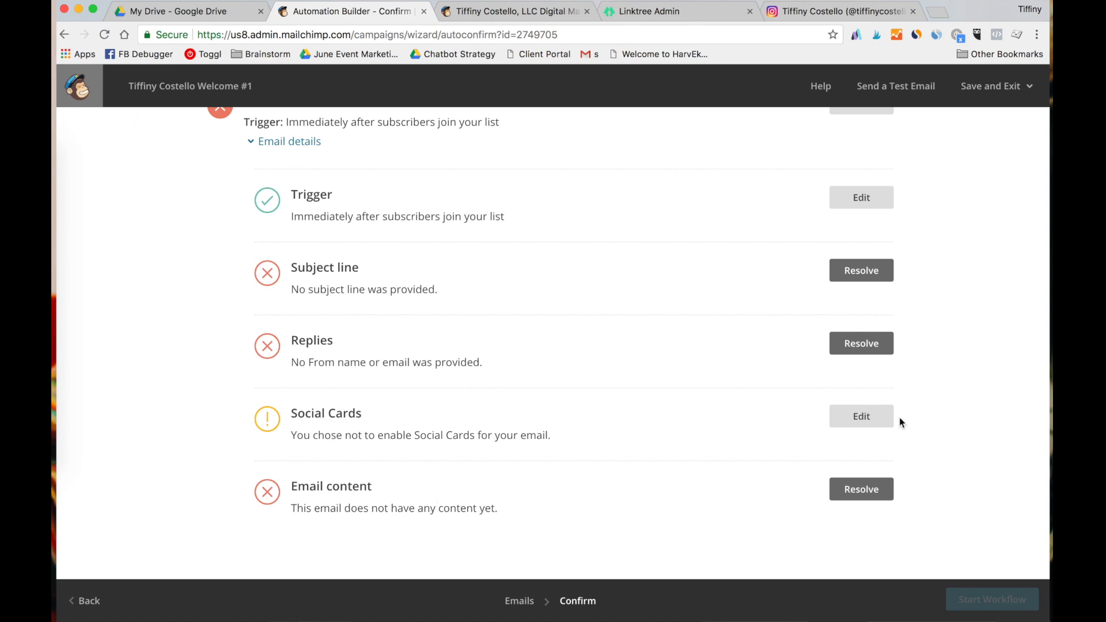
{"action": "scroll", "coordinate": [650, 533], "scroll_direction": "down", "scroll_amount": 1}
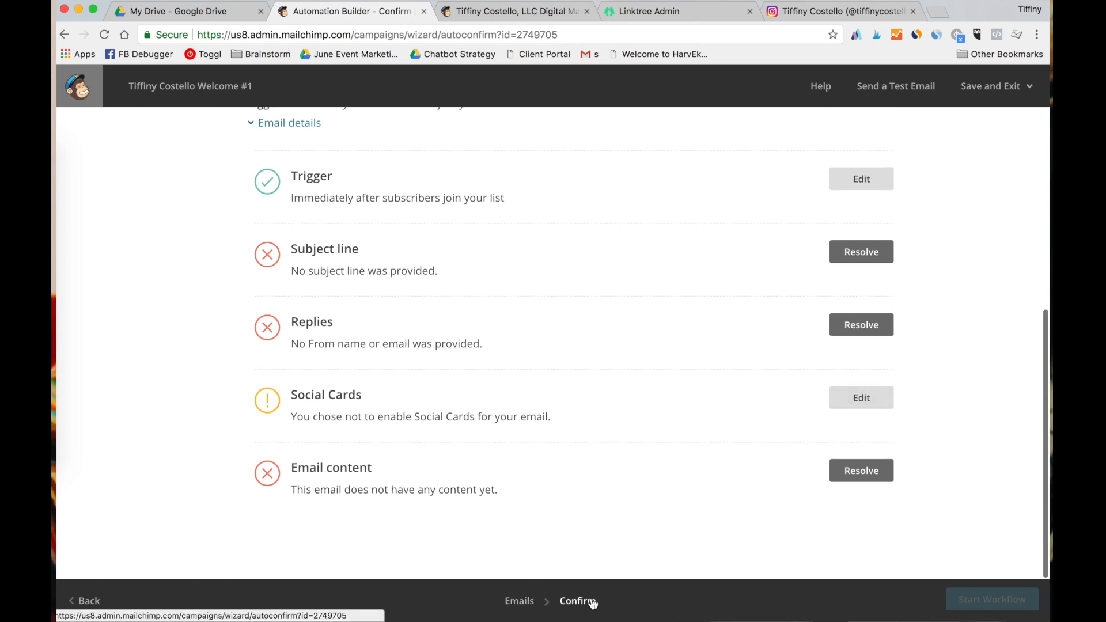